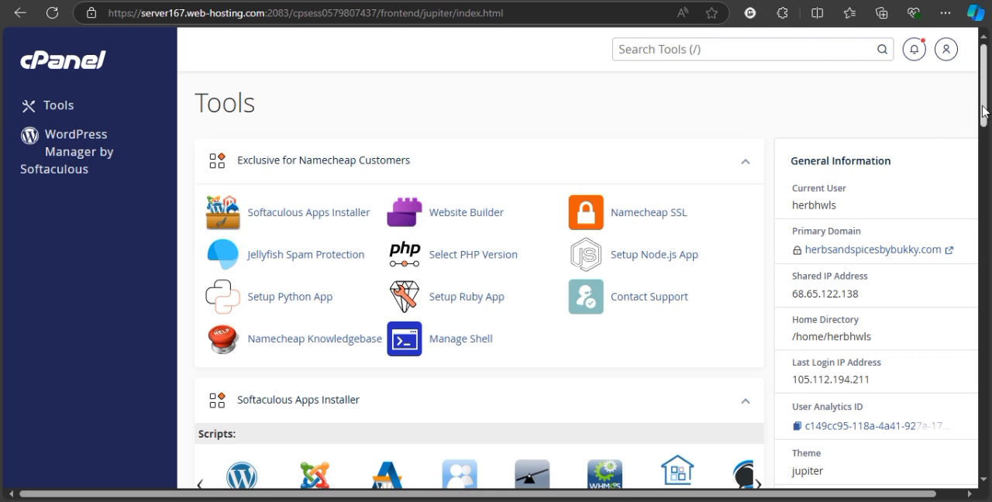
Create a new database named "demo" with the MySQL Database Wizard.
drag(982, 108, 978, 77)
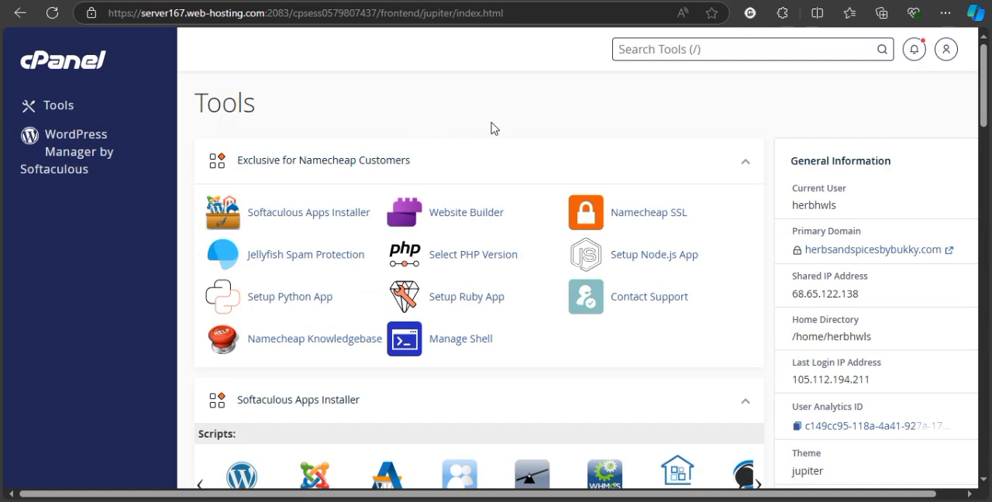
drag(982, 116, 987, 301)
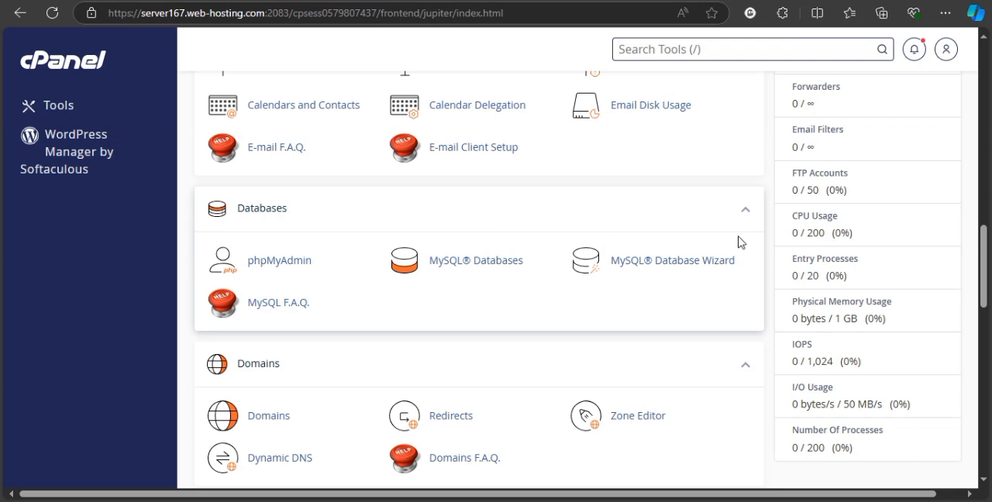
click(689, 267)
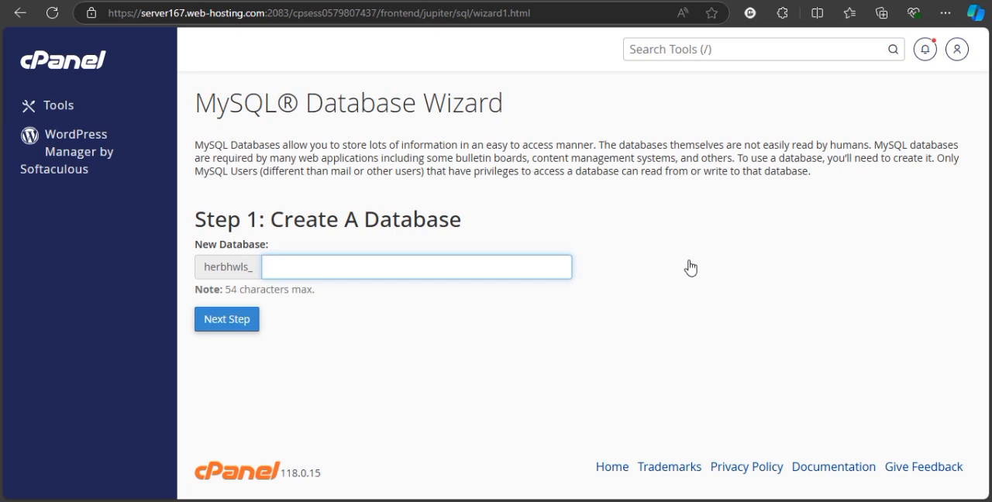
text(demo)
click(210, 333)
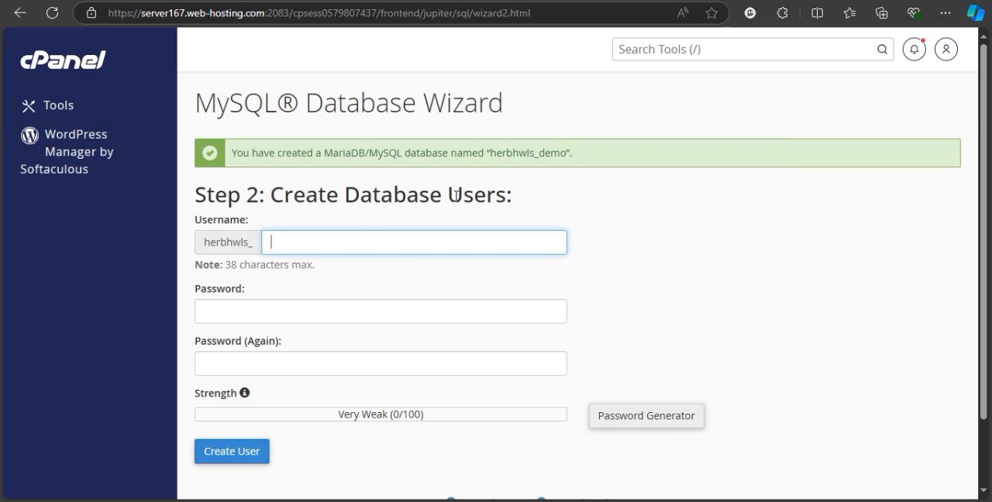
Create a database user named "demo", entering and repeating the user's password.
text(demo)
drag(980, 227, 979, 279)
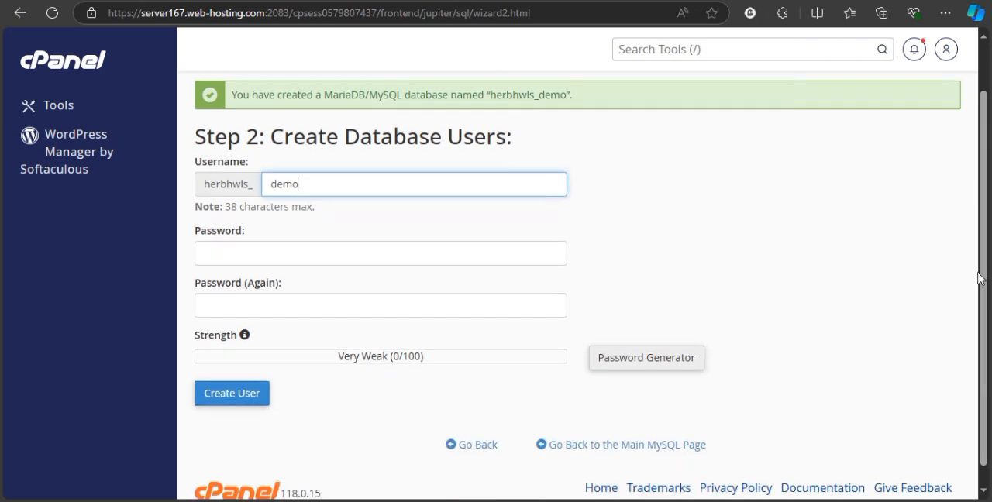
click(471, 255)
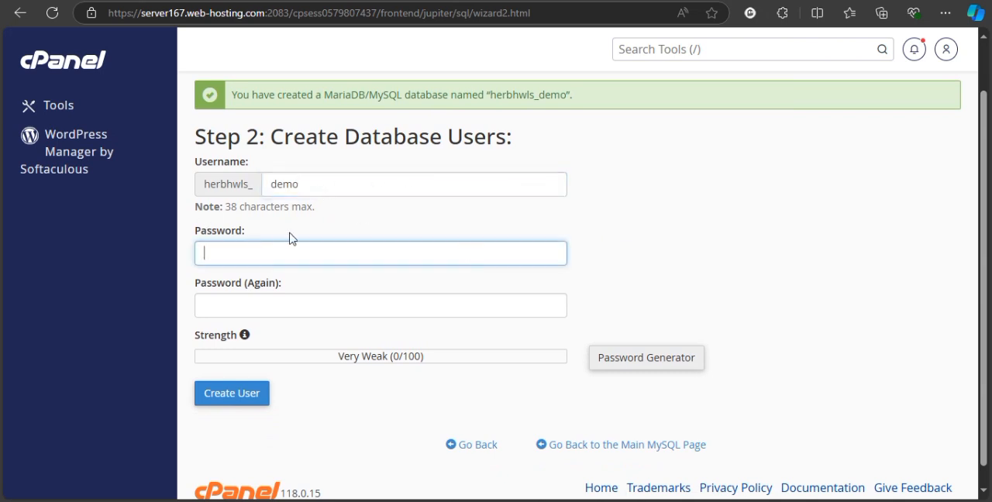
text(•••••••••)
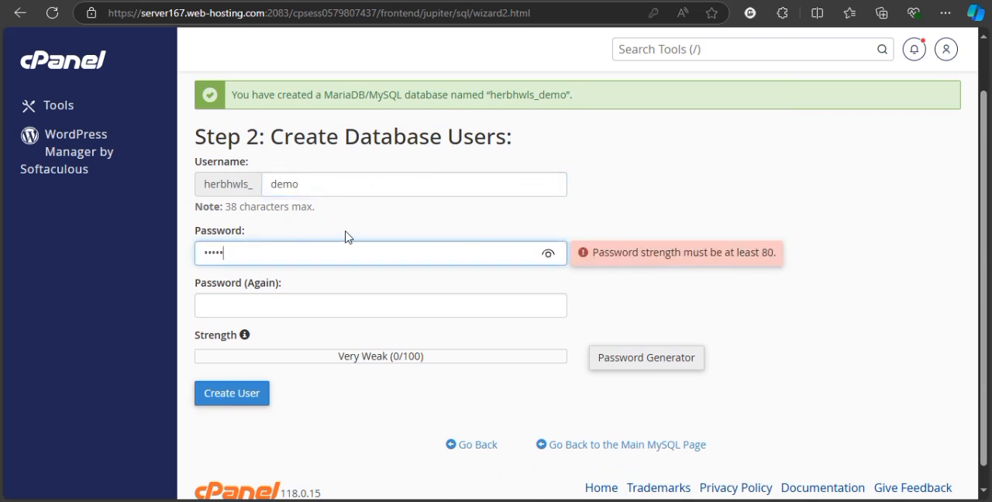
text(•••)
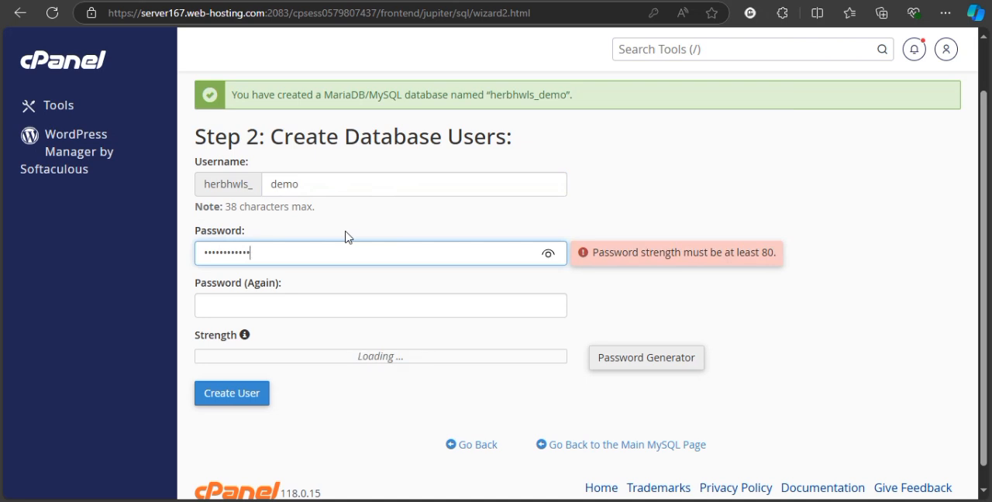
click(311, 310)
text(•••••••)
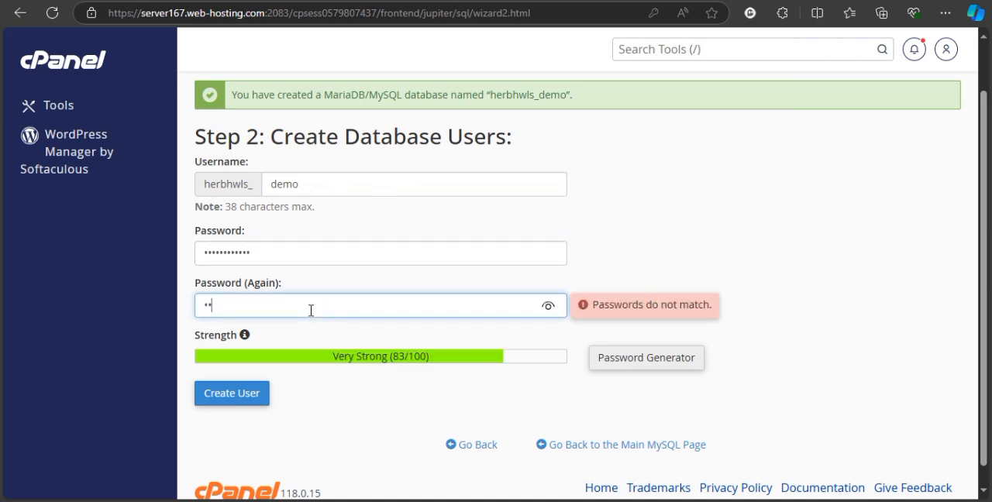
text(•••••)
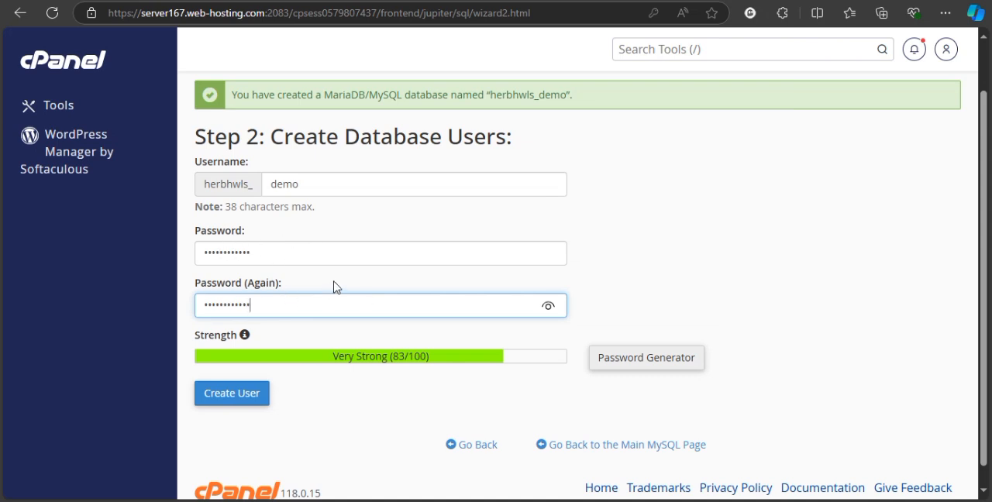
click(657, 290)
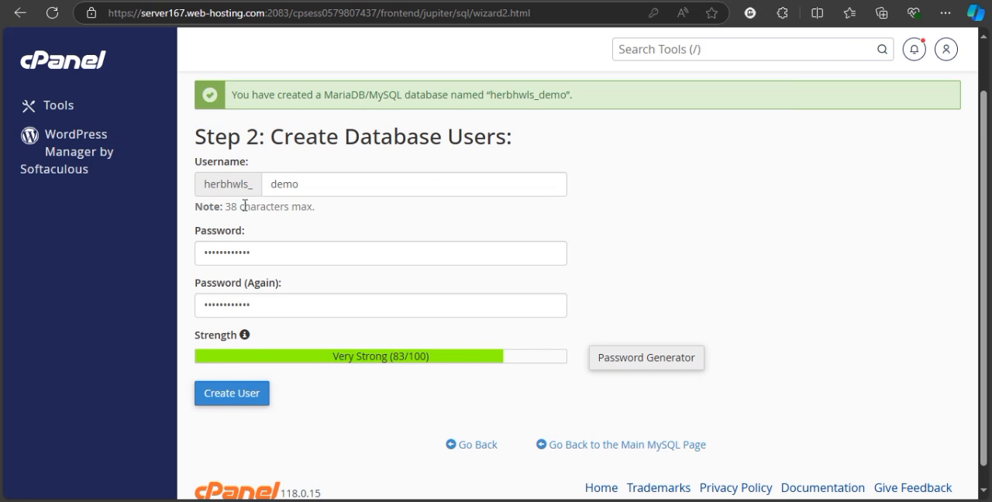
click(256, 402)
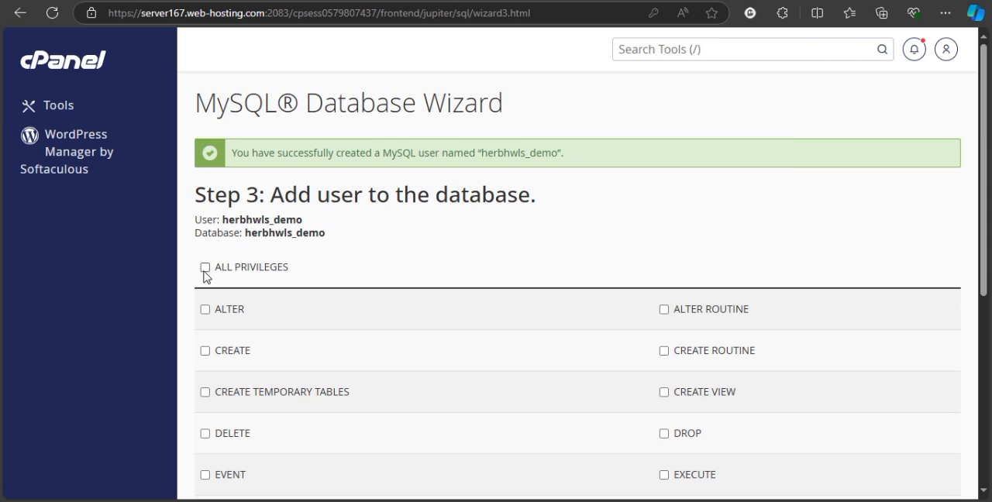
Grant the demo user ALL PRIVILEGES on the demo database and complete the wizard's user assignment.
scroll(982, 178, down, 1)
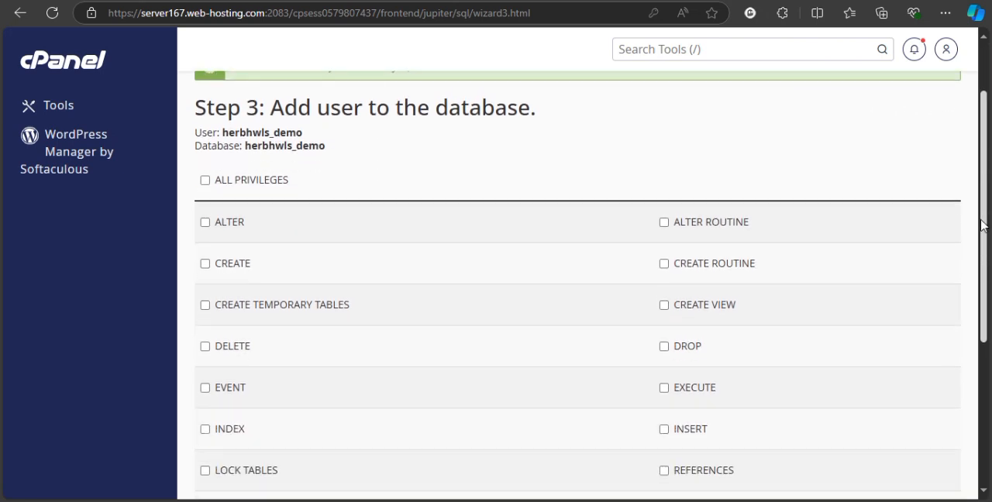
scroll(953, 178, up, 1)
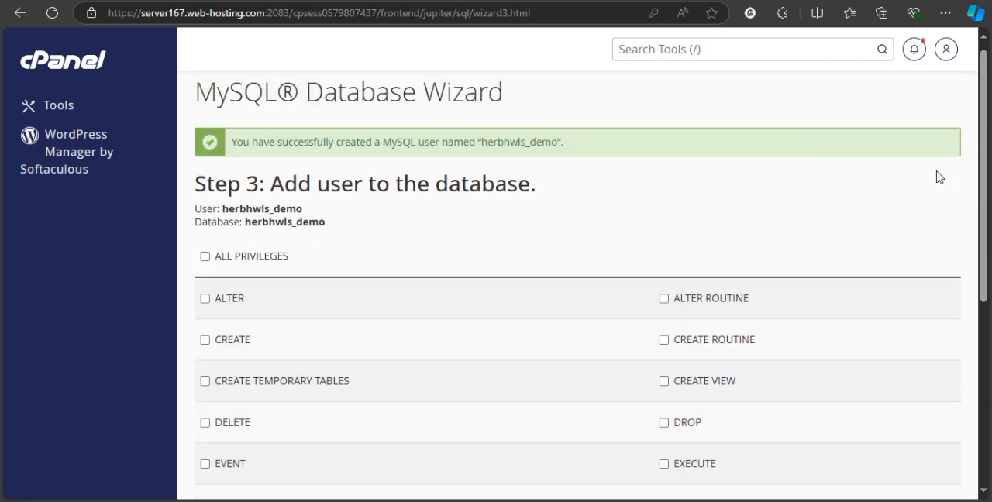
click(205, 257)
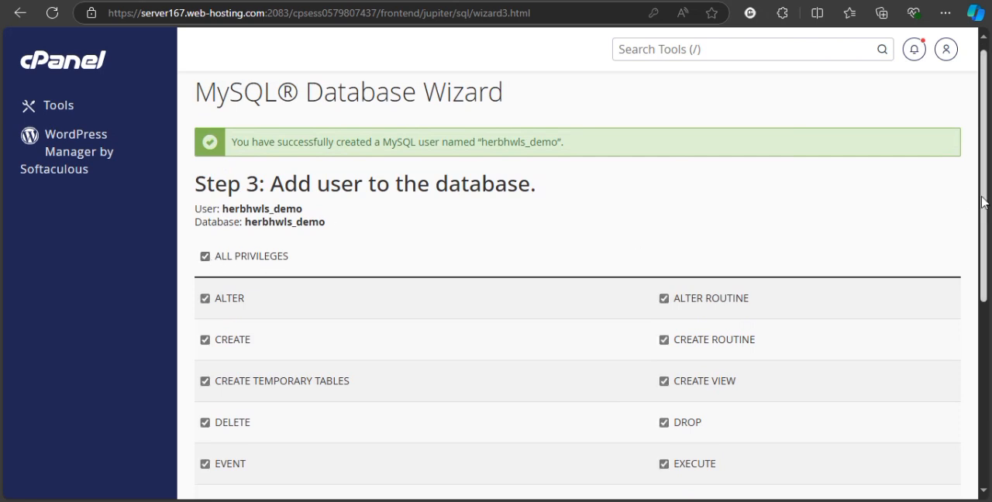
scroll(982, 201, down, 1)
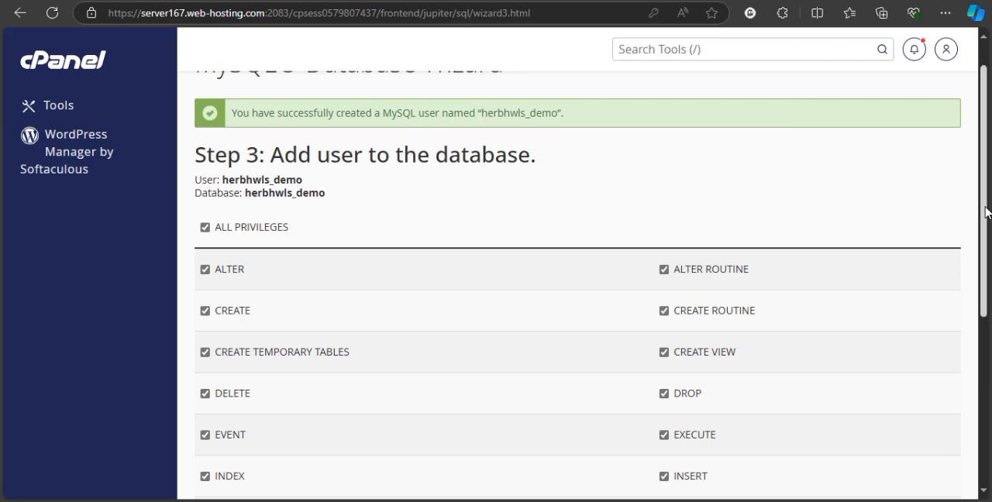
drag(986, 212, 983, 245)
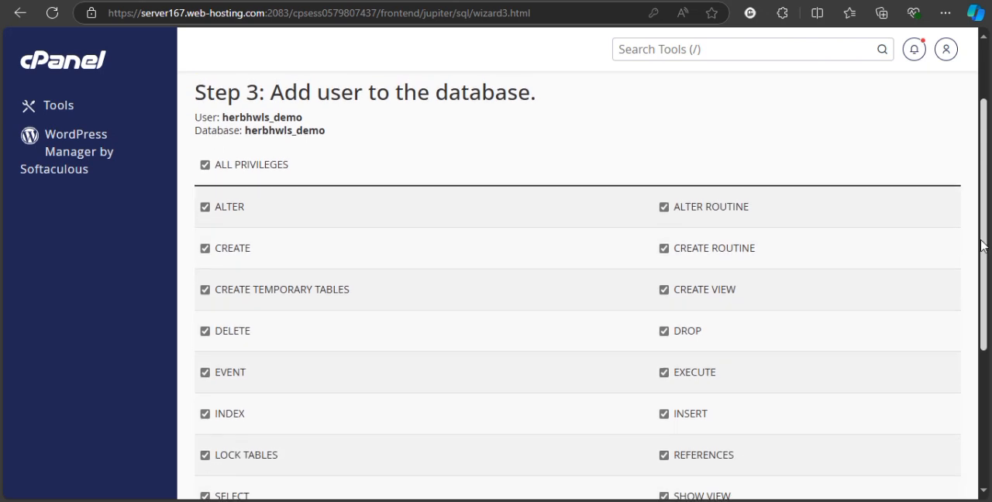
drag(982, 246, 972, 184)
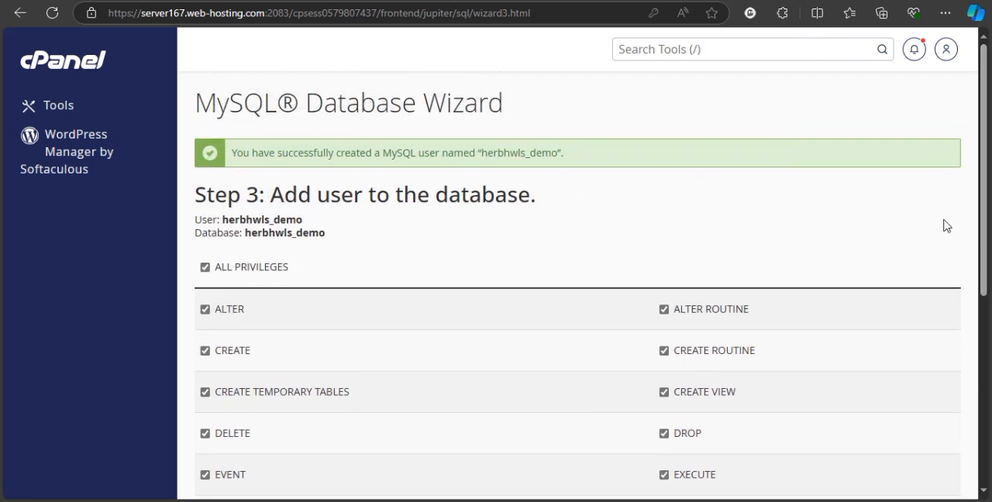
drag(981, 220, 983, 425)
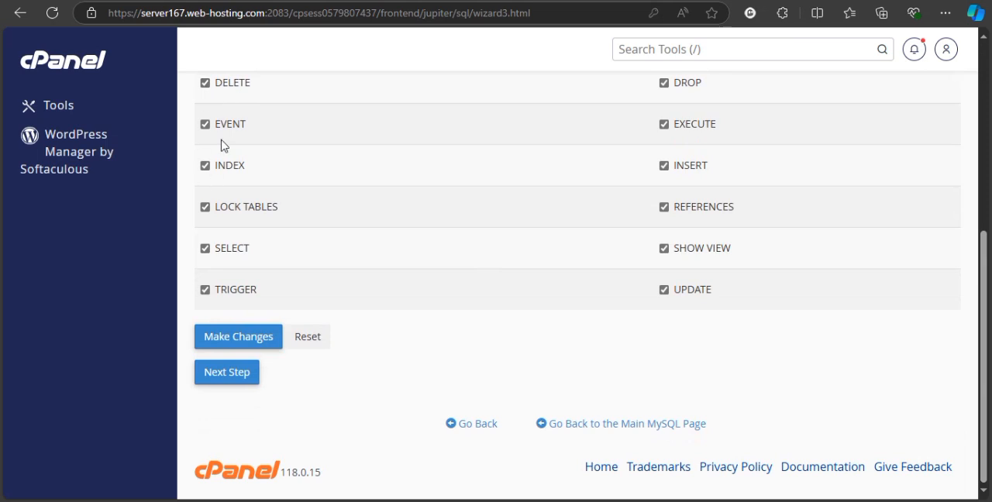
click(234, 379)
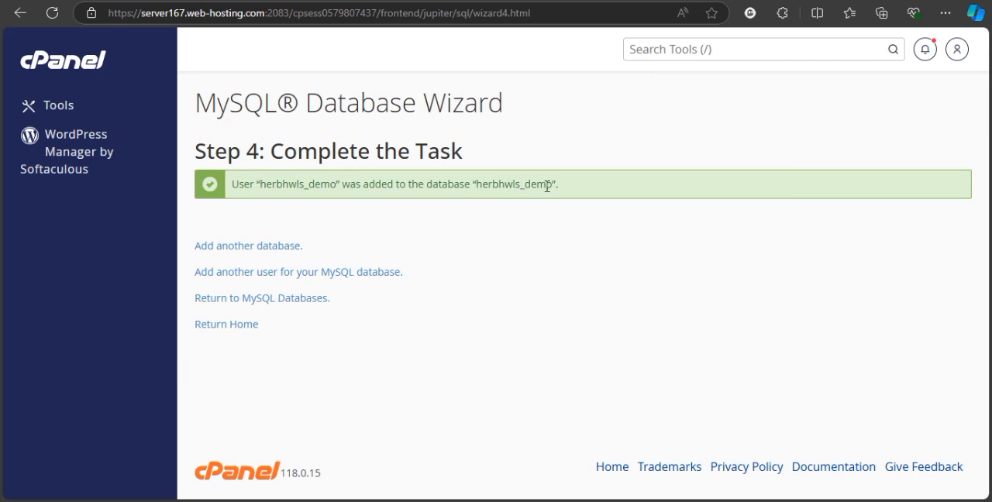
Open the MySQL Databases page from the Tools page and check the demo entry under Current Databases.
drag(475, 186, 552, 184)
click(575, 217)
click(78, 74)
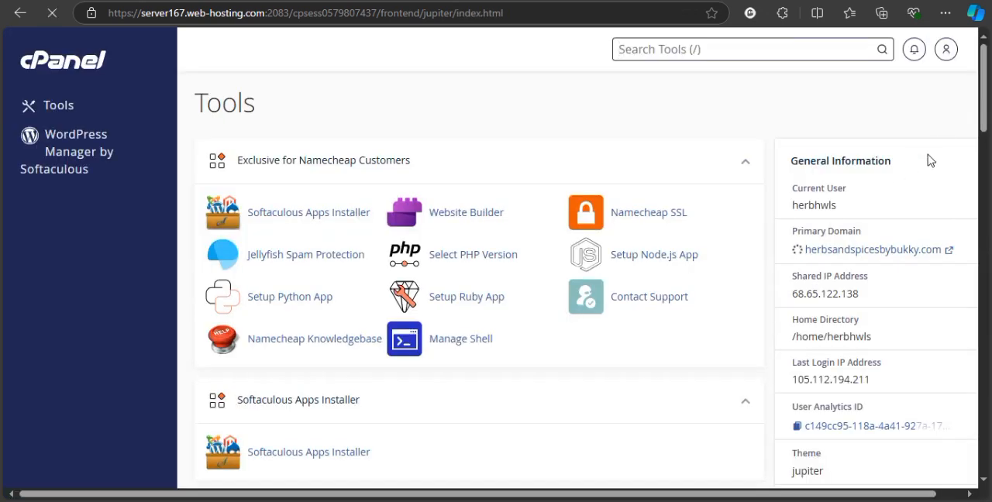
drag(983, 118, 982, 320)
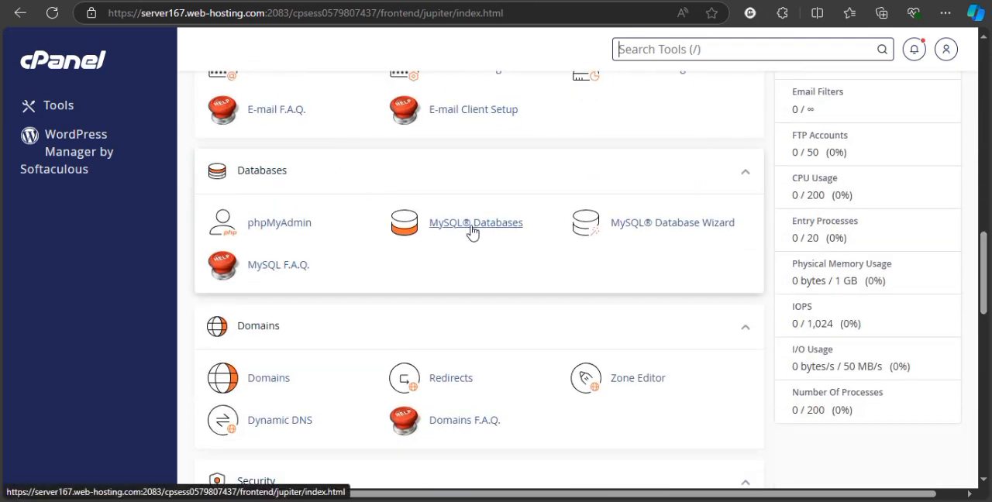
click(507, 236)
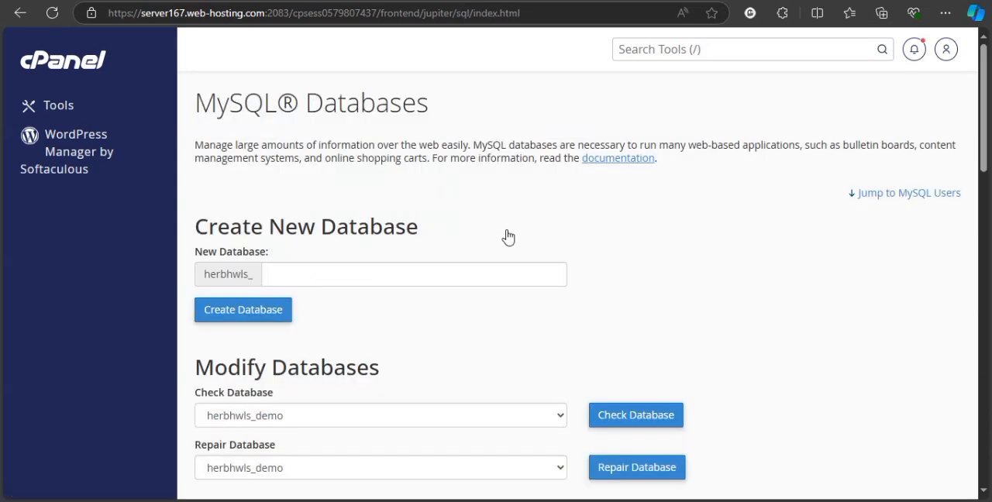
drag(978, 146, 978, 258)
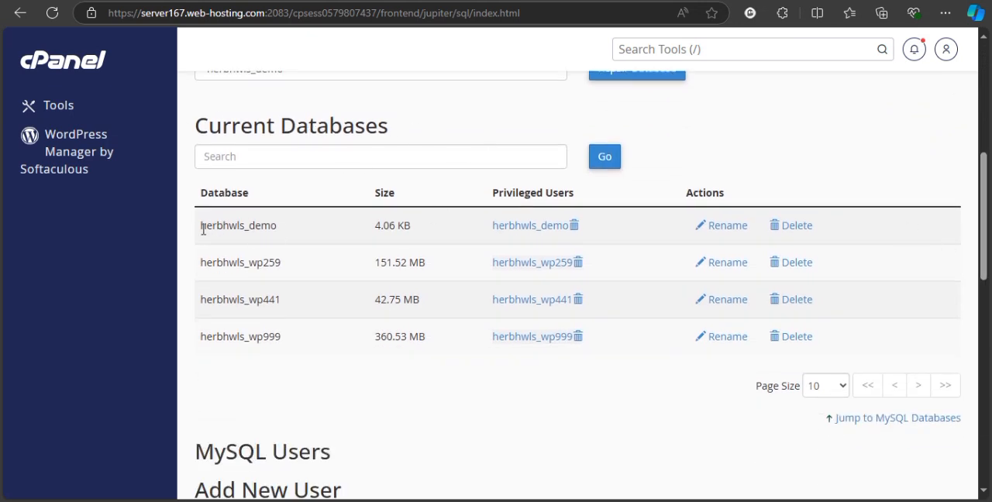
drag(207, 229, 277, 227)
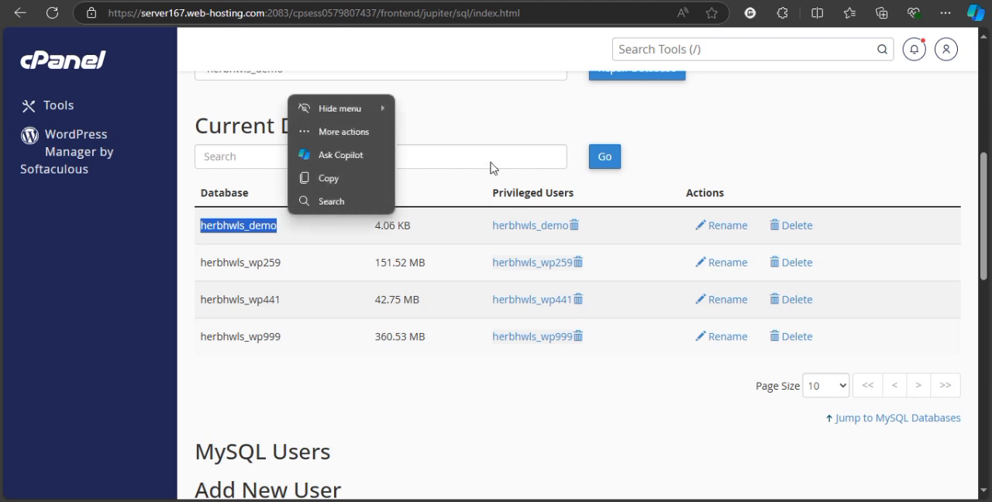
click(496, 137)
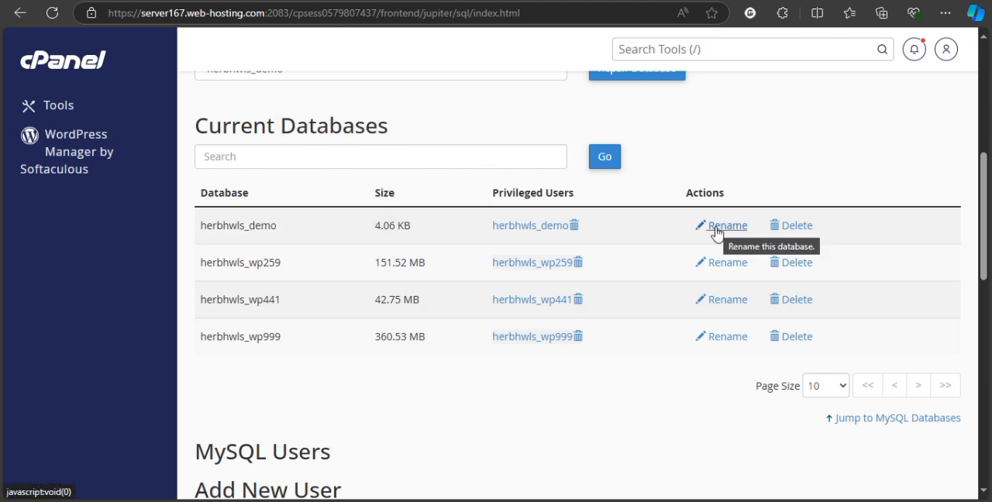
Check the demo user and its available actions under Current Users.
drag(986, 237, 986, 382)
scroll(789, 388, down, 3)
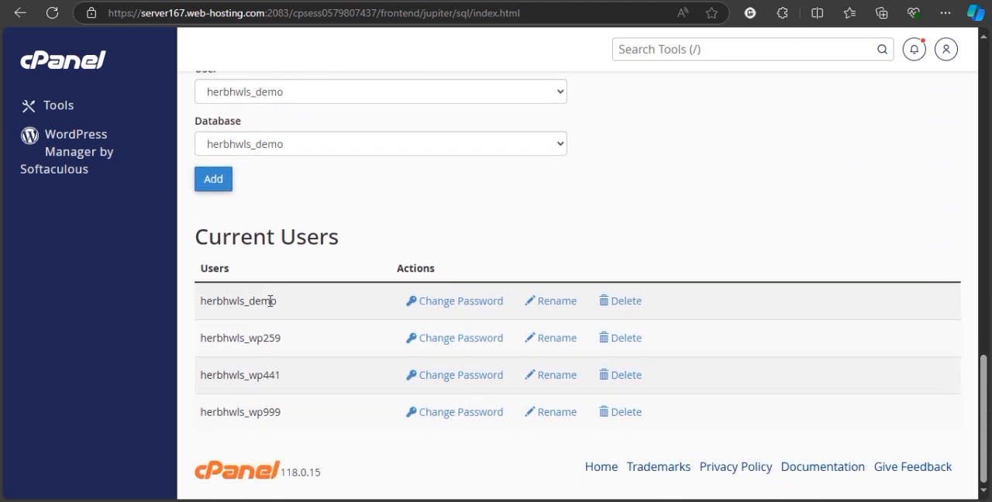
drag(277, 302, 201, 300)
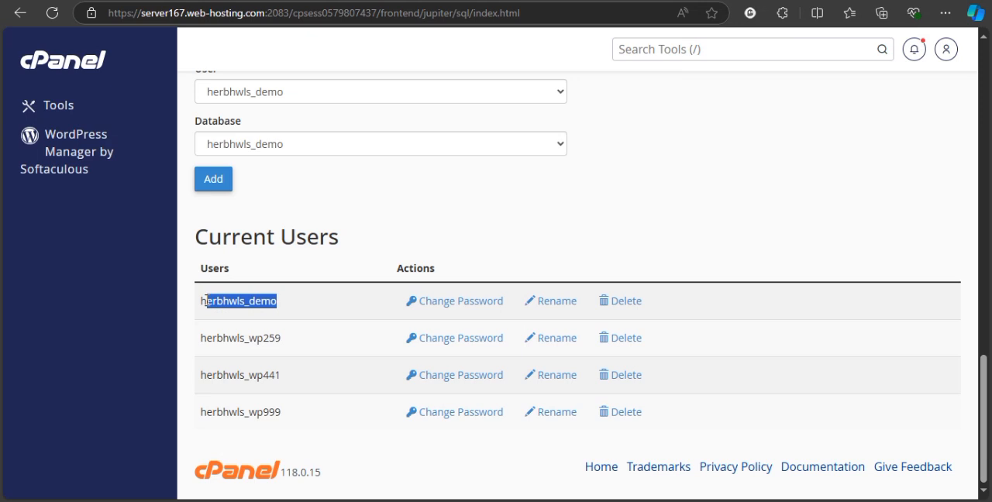
click(426, 258)
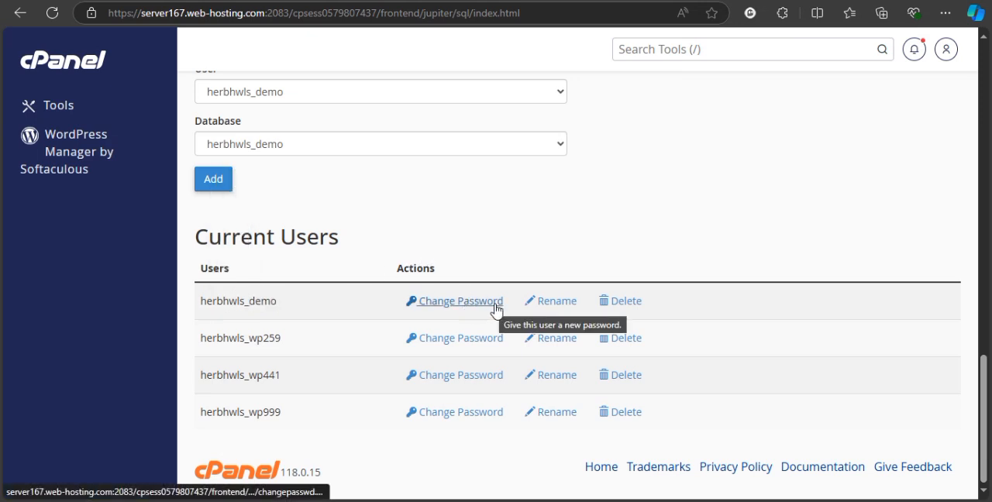
Return to the Tools page and look over its tool sections, including Softaculous Apps Installer, Files and Email.
drag(982, 371, 982, 50)
click(92, 65)
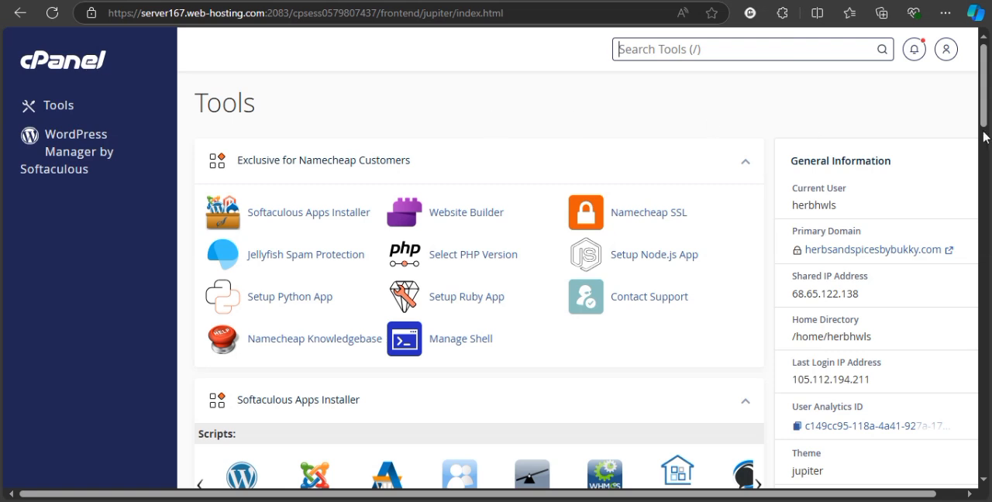
scroll(980, 121, down, 2)
scroll(980, 120, up, 2)
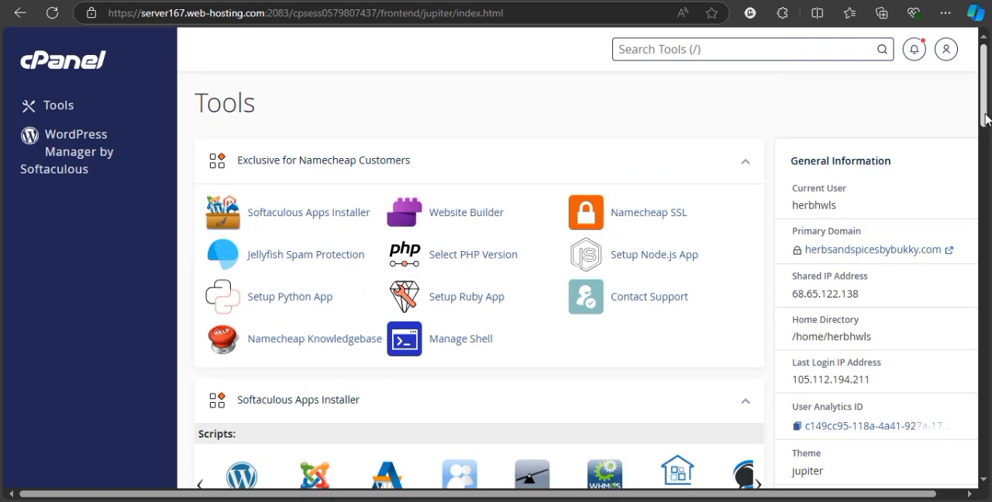
scroll(983, 155, down, 4)
drag(983, 165, 984, 105)
scroll(984, 124, down, 8)
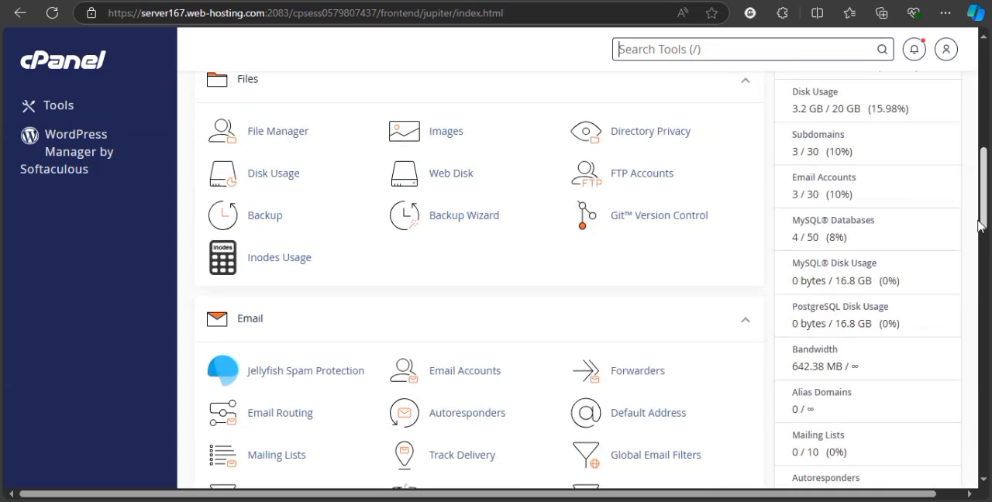
scroll(980, 132, up, 8)
scroll(980, 132, up, 1)
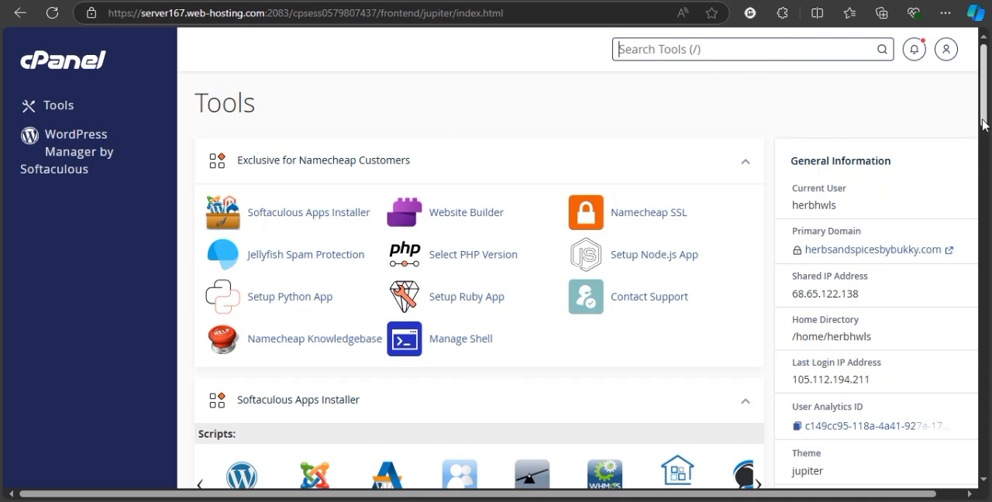
drag(982, 123, 983, 147)
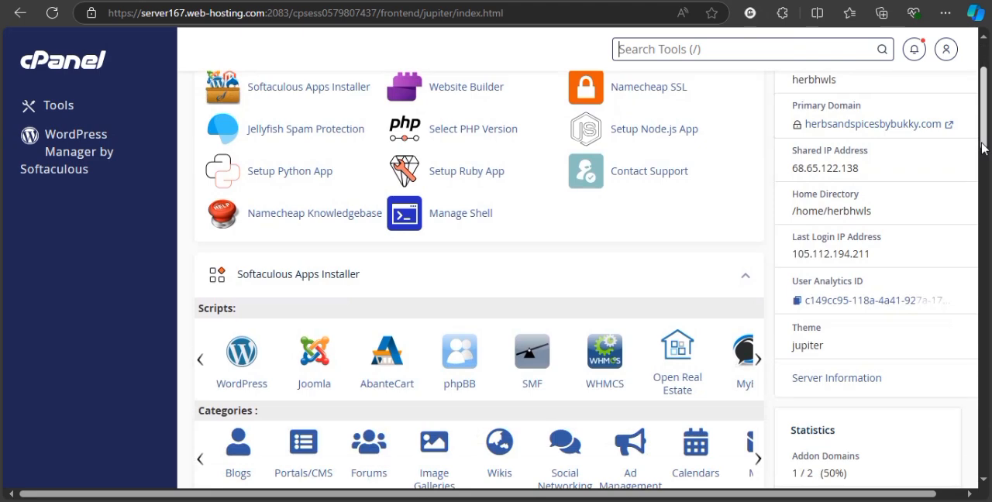
scroll(982, 148, up, 2)
mouse_move(982, 96)
mouse_down()
mouse_move(973, 441)
mouse_move(983, 83)
mouse_up()
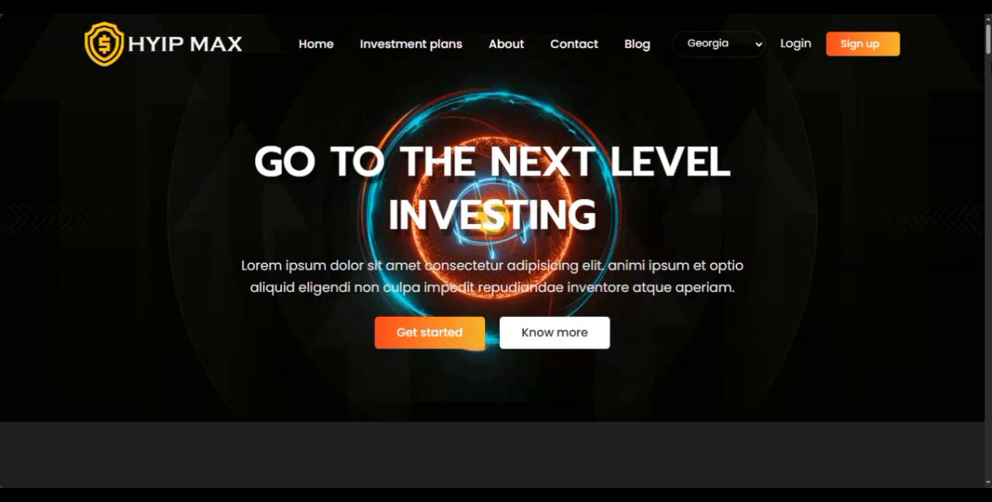
Look over the HYIP MAX demo homepage, including its investment plans and transaction history.
drag(986, 50, 986, 82)
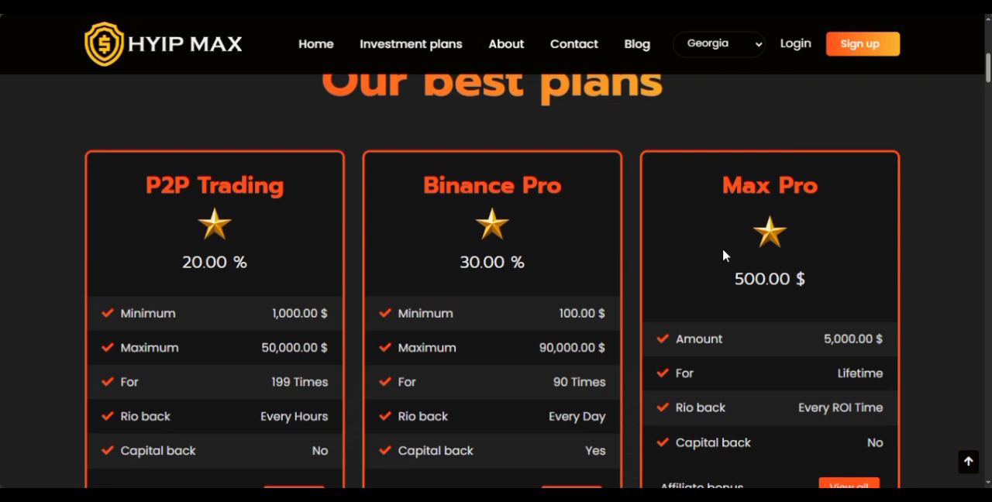
drag(987, 83, 987, 93)
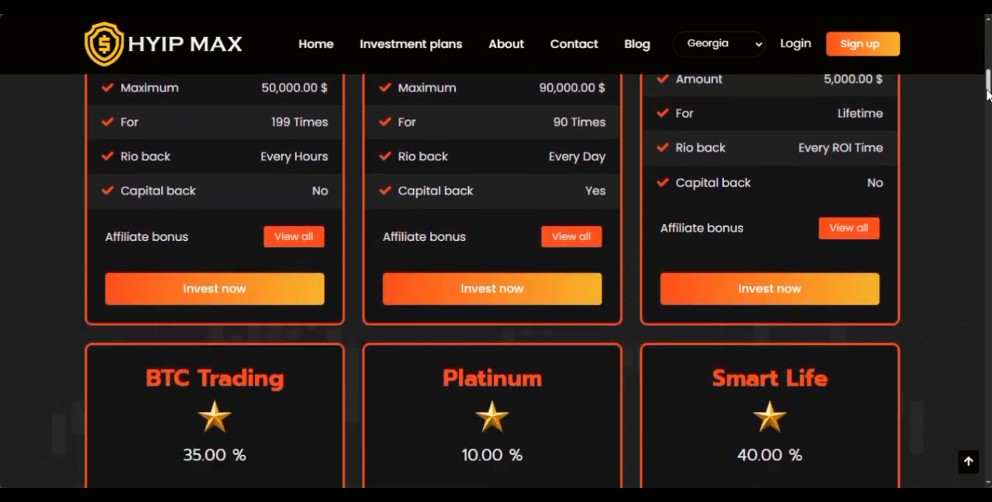
drag(987, 92, 969, 352)
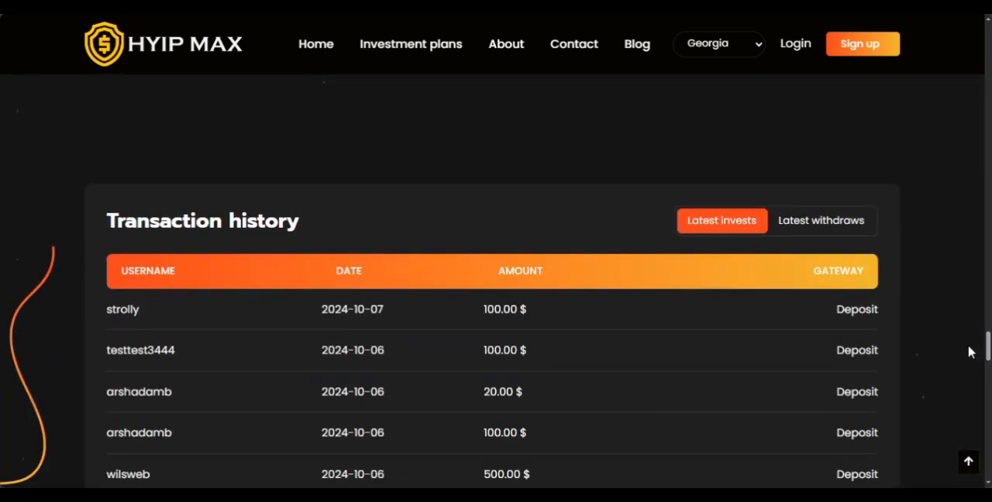
drag(987, 342, 982, 370)
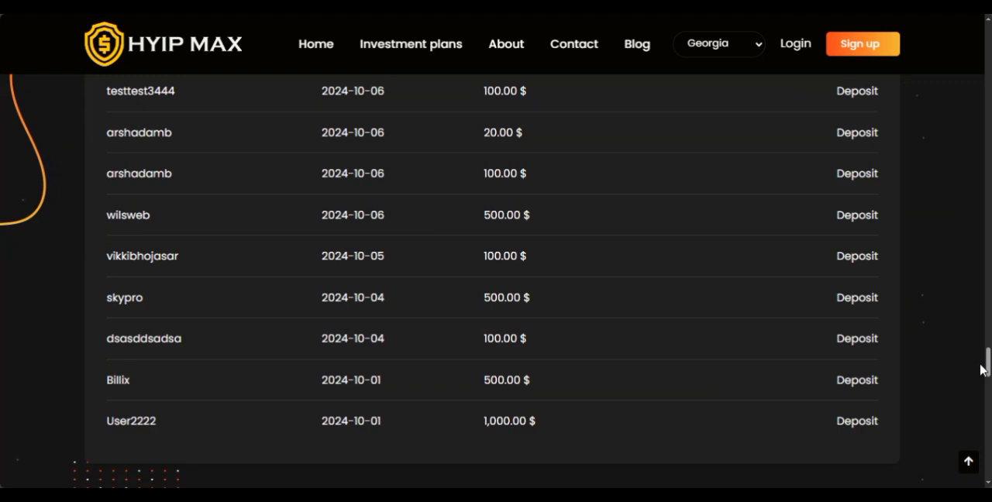
drag(987, 370, 974, 44)
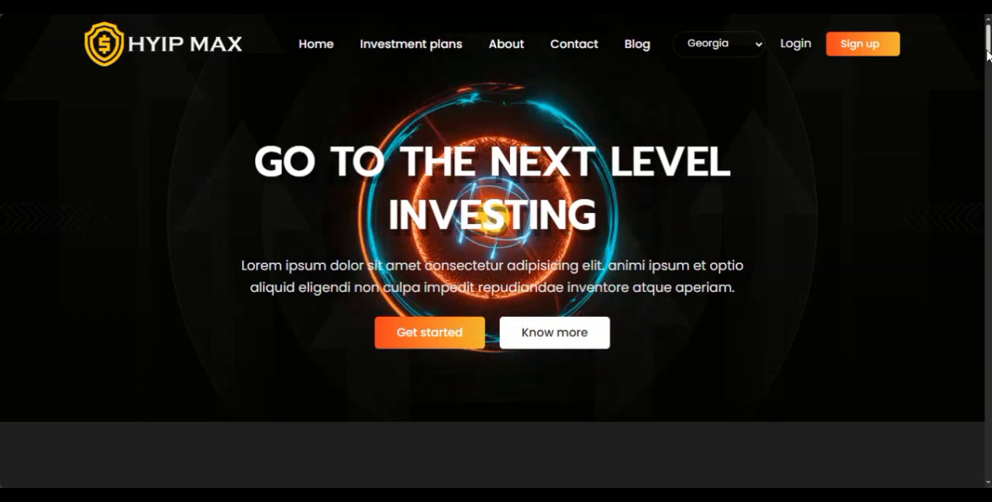
mouse_move(987, 50)
mouse_down()
mouse_move(986, 119)
mouse_move(983, 46)
mouse_up()
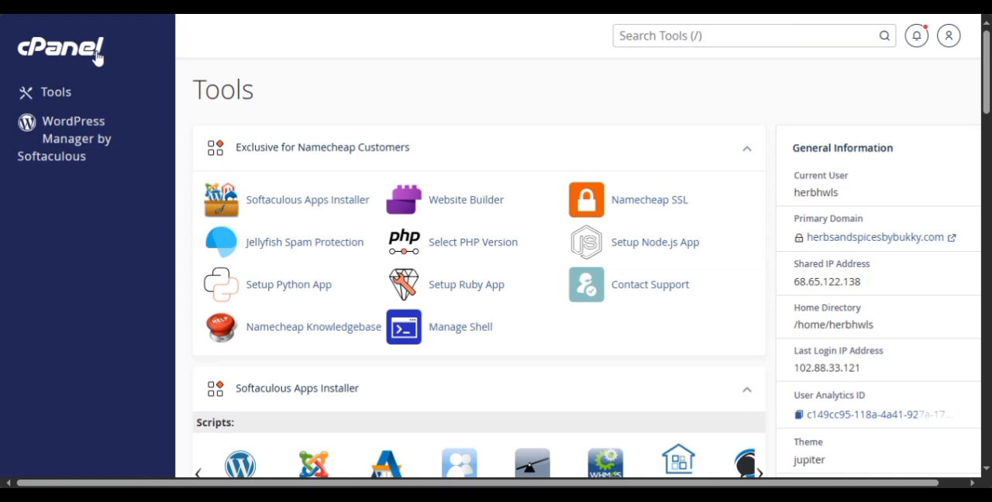
Return to the cPanel Tools page and open File Manager from the Files section.
drag(983, 102, 986, 159)
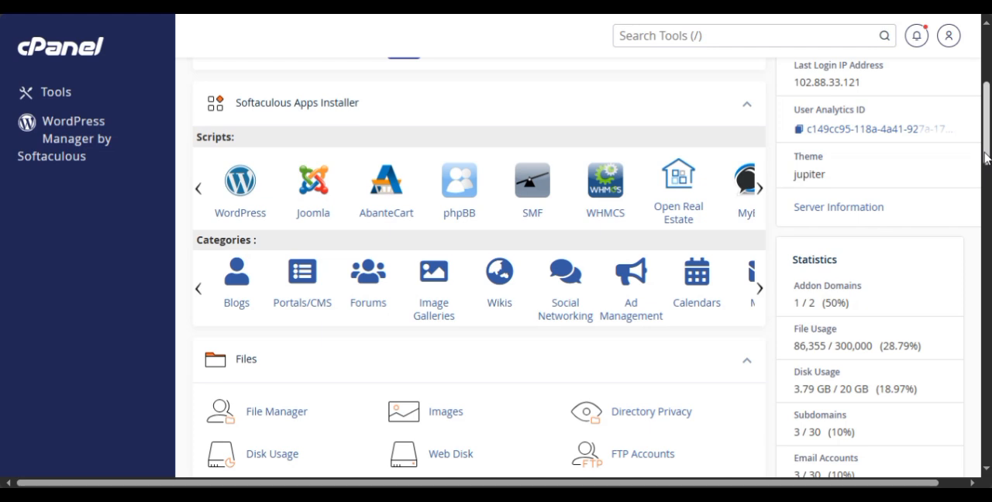
drag(984, 158, 978, 89)
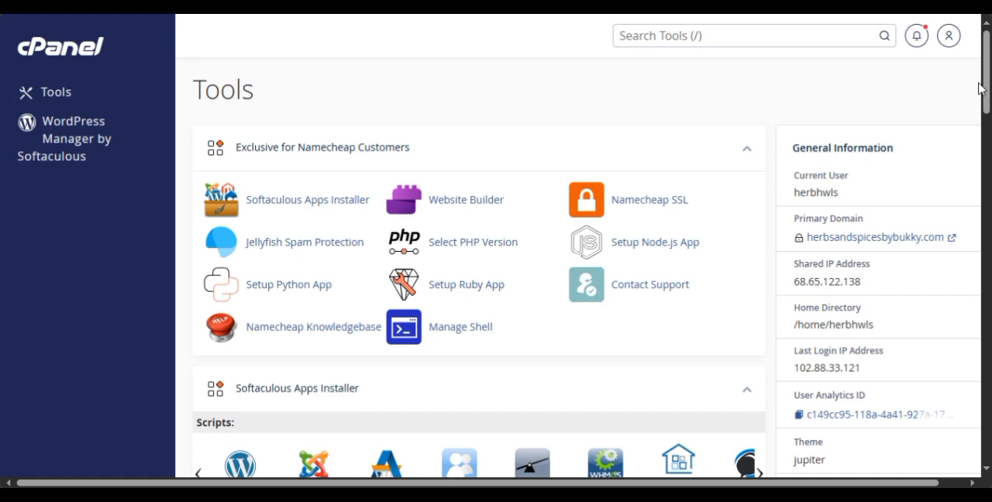
drag(983, 88, 983, 165)
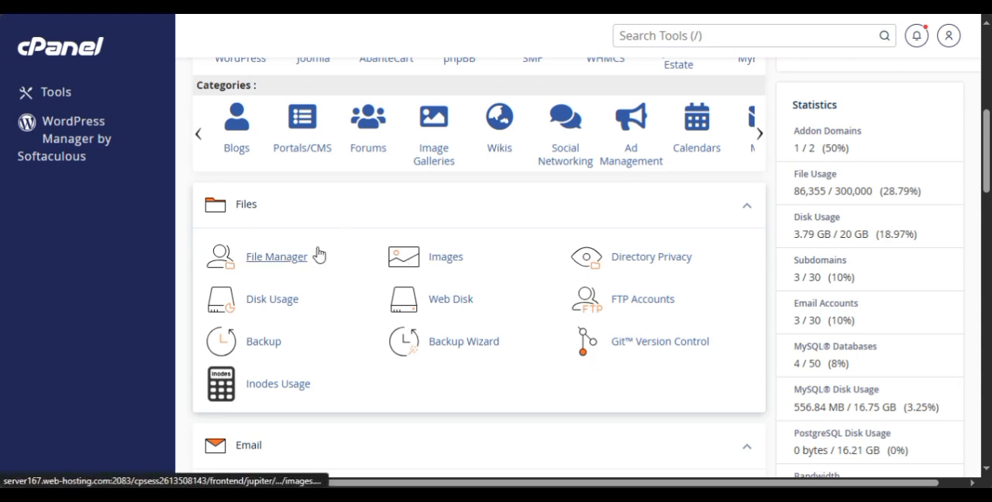
click(276, 257)
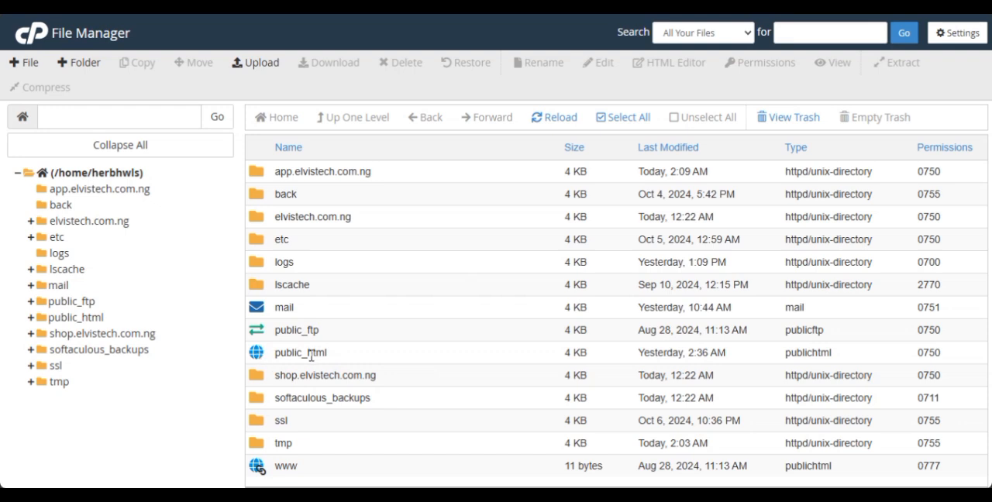
double_click(271, 358)
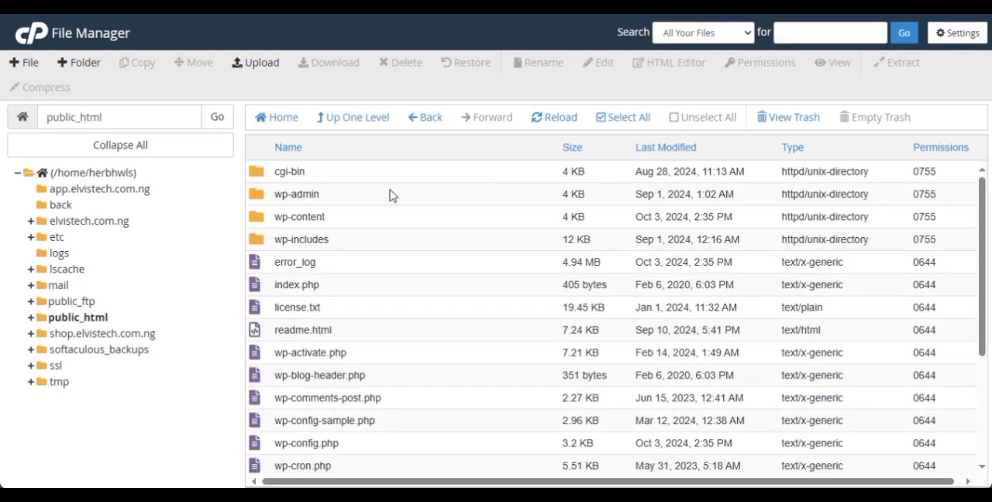
click(262, 71)
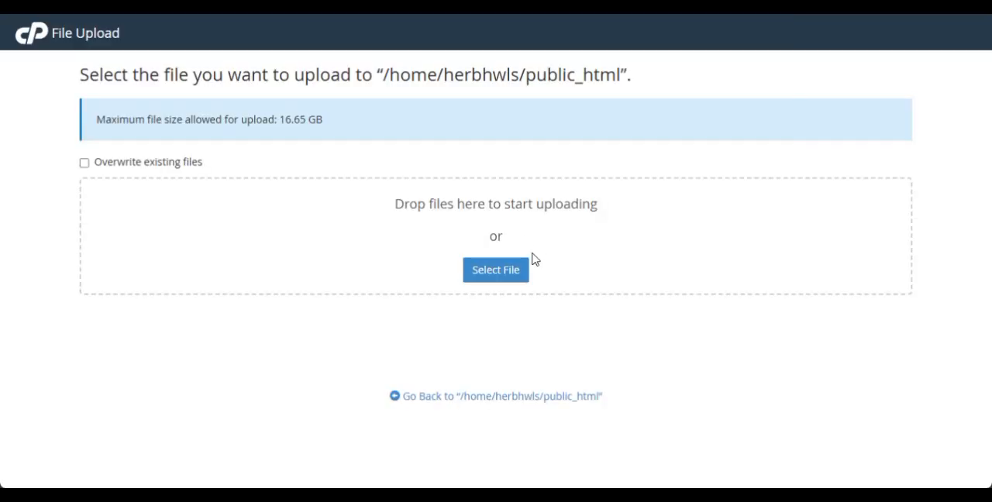
click(508, 276)
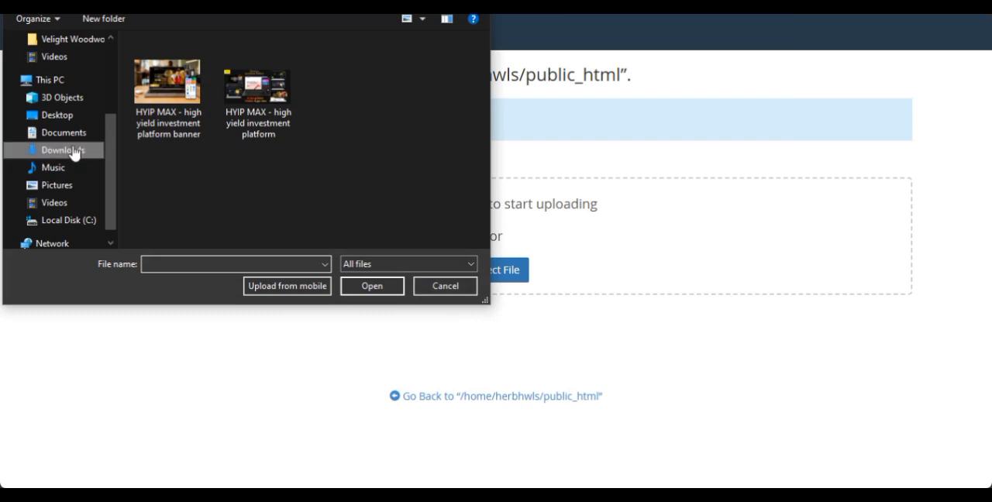
click(423, 288)
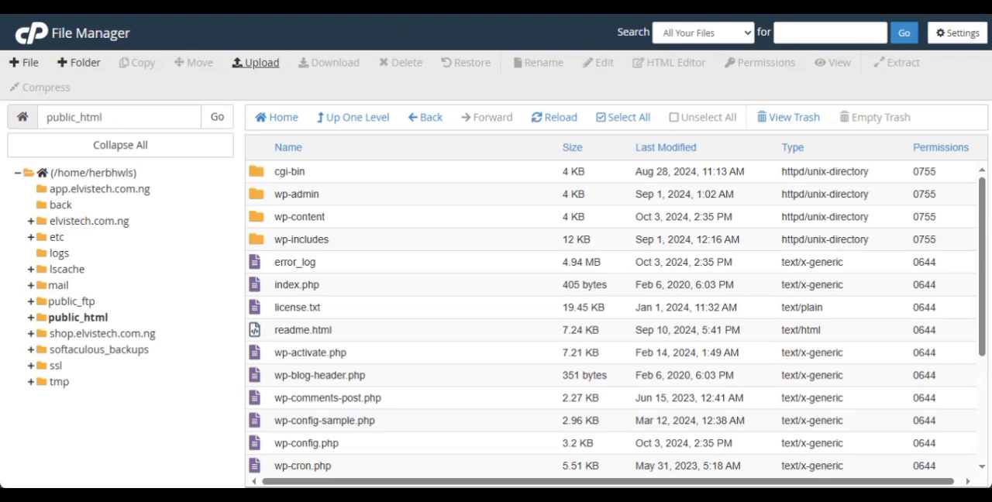
Go back up to the home directory and open the app.elvistech.com.ng folder.
click(348, 117)
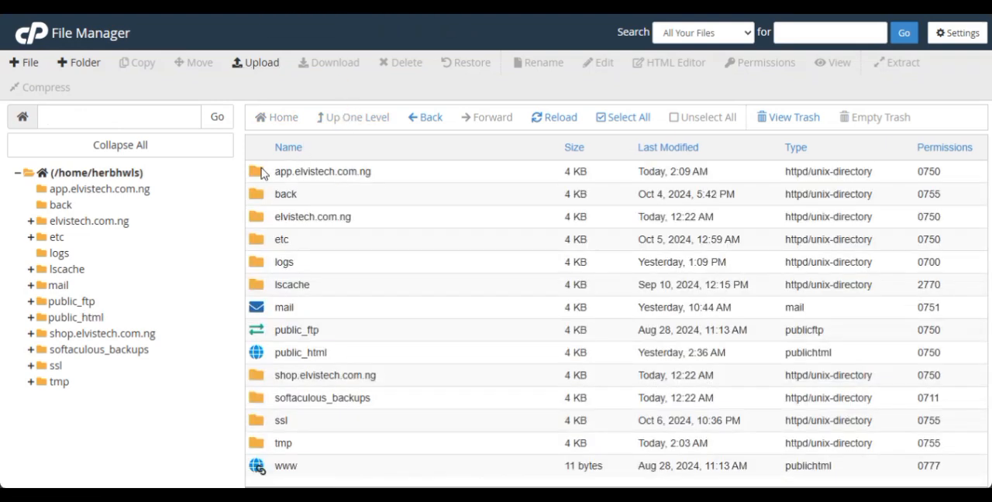
double_click(263, 171)
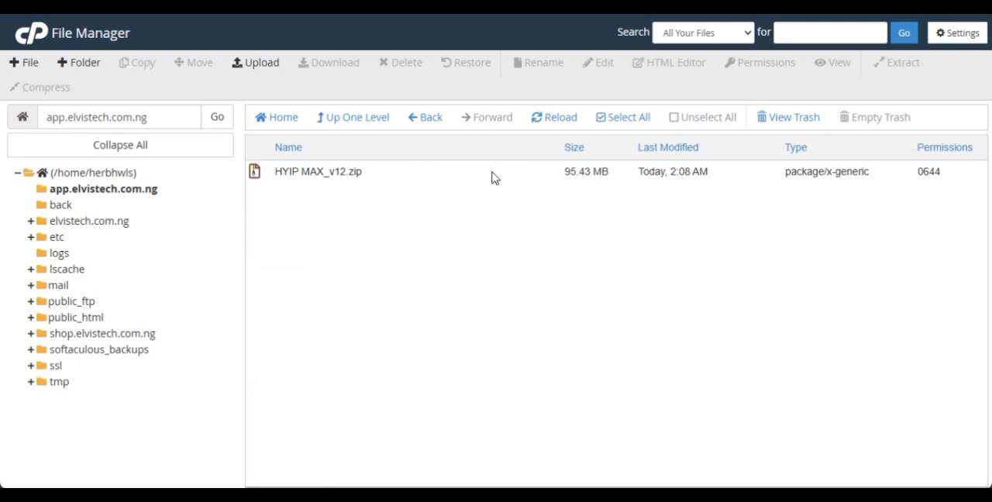
click(256, 62)
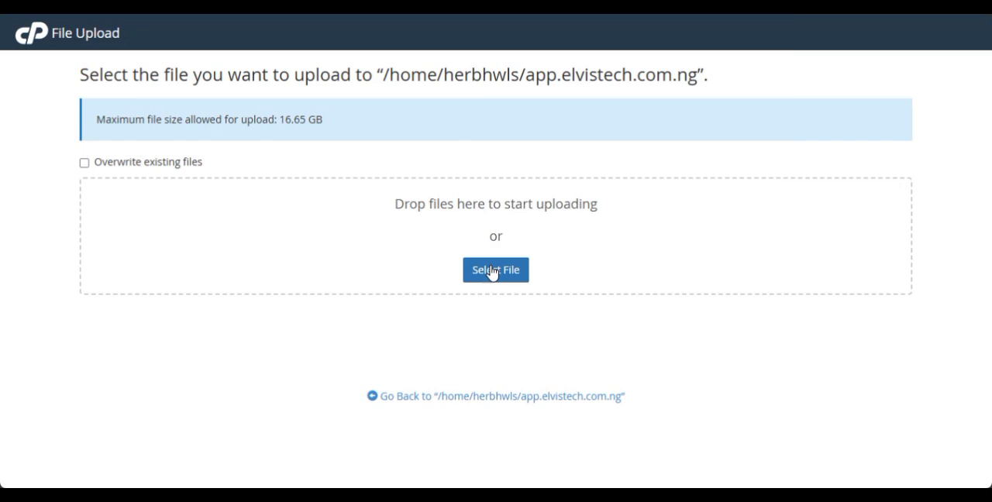
click(491, 271)
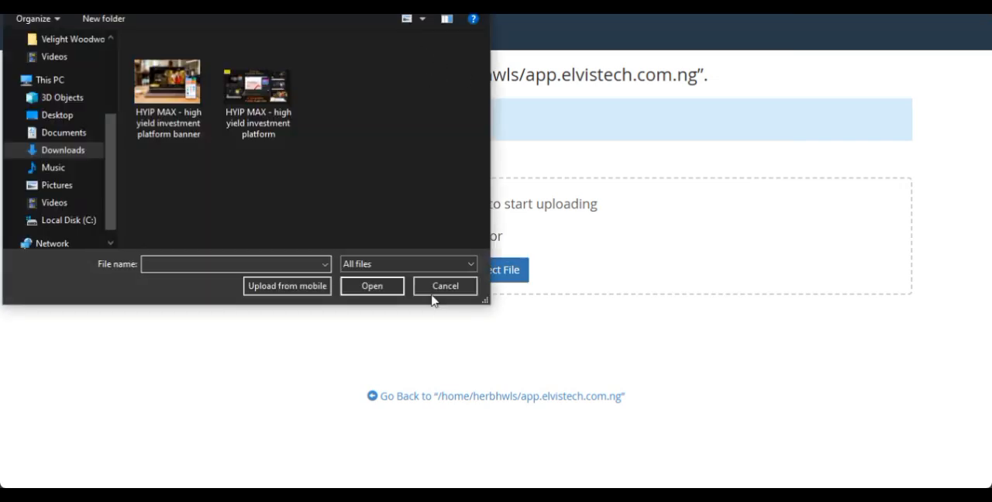
click(445, 286)
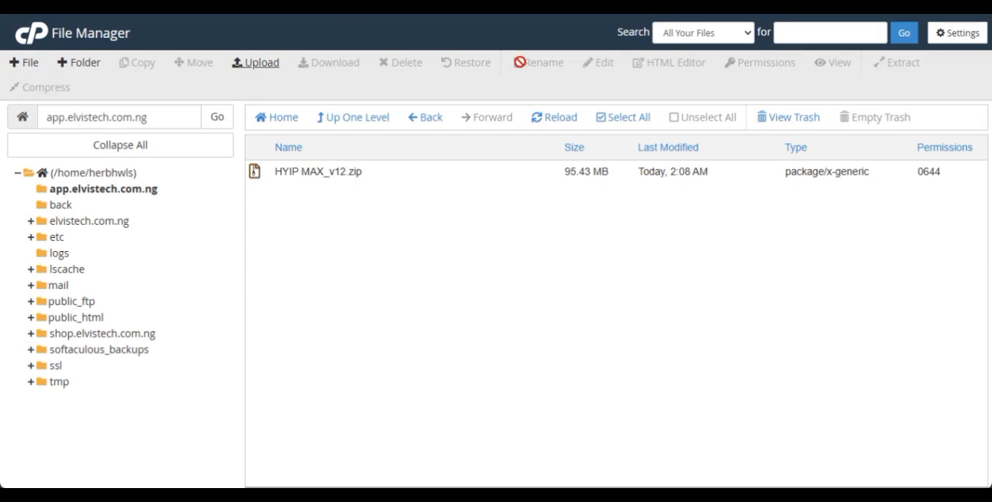
Extract HYIP MAX_v12.zip into the app.elvistech.com.ng folder and close the extraction results.
click(515, 180)
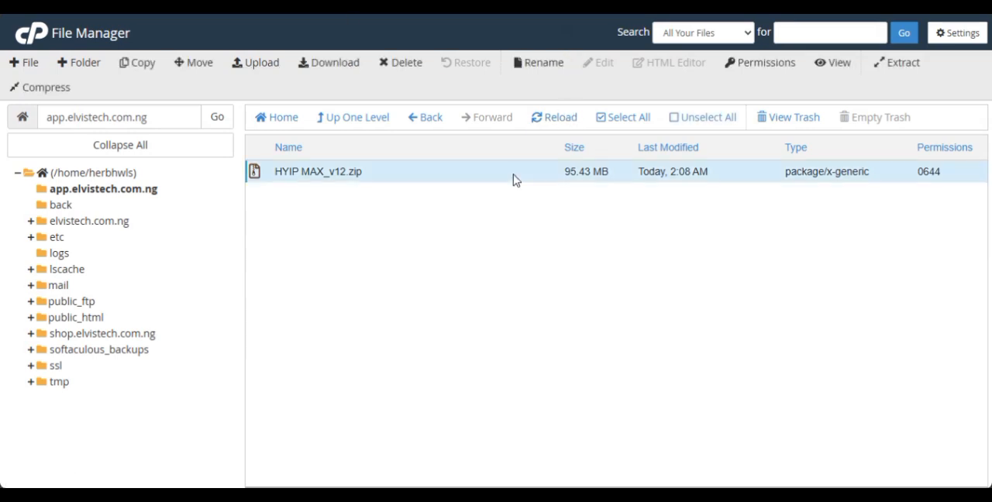
right_click(514, 180)
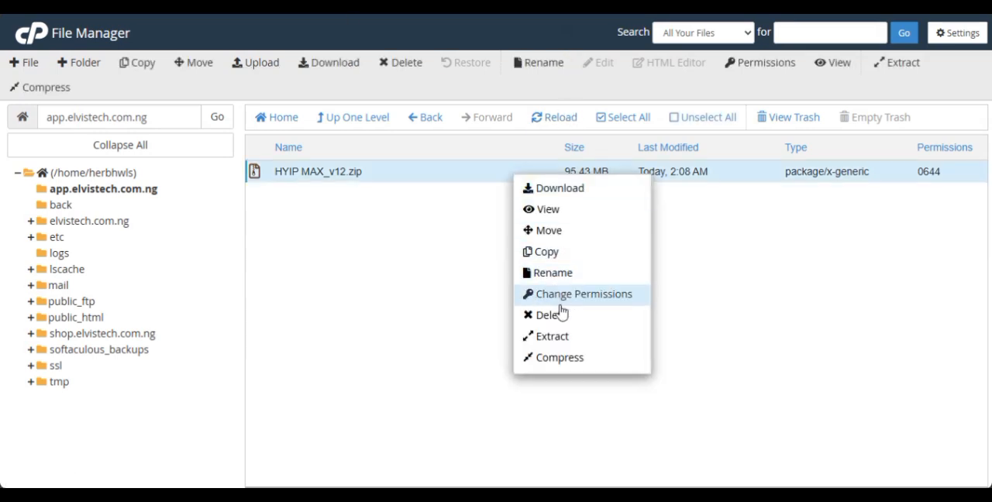
click(553, 337)
click(594, 330)
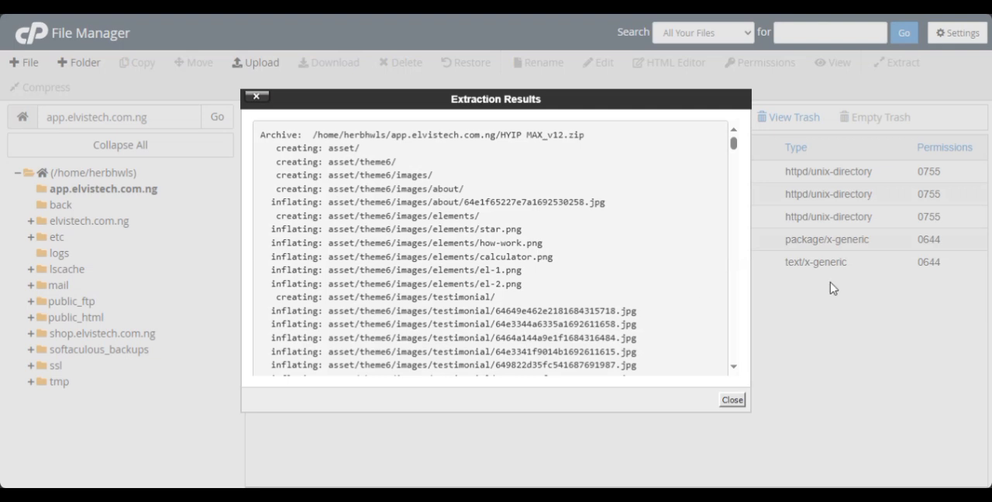
click(733, 400)
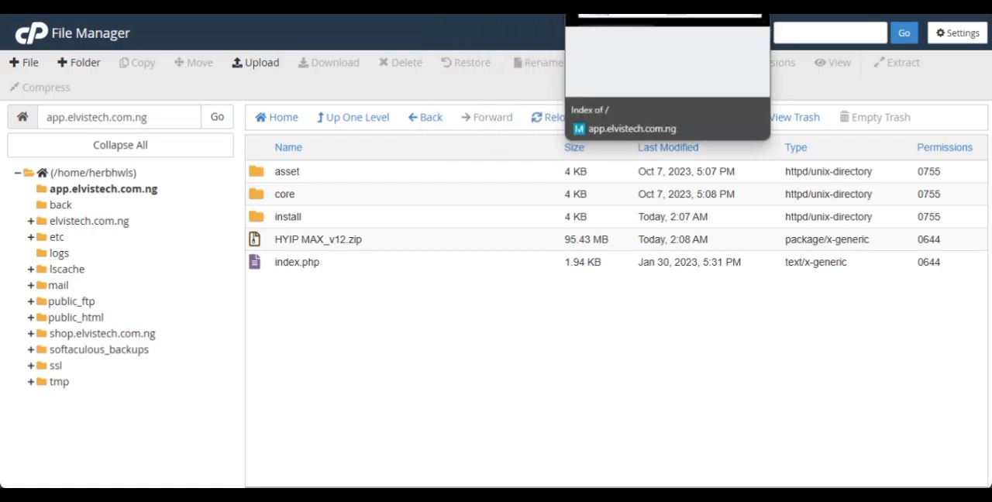
Switch to the app.elvistech.com.ng site in the browser and open its /install page.
click(619, 3)
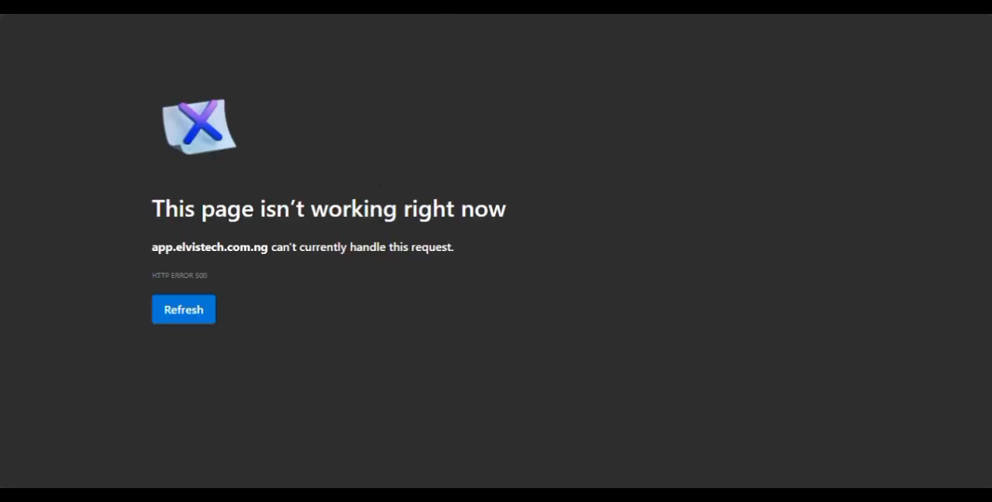
key(ctrl+l)
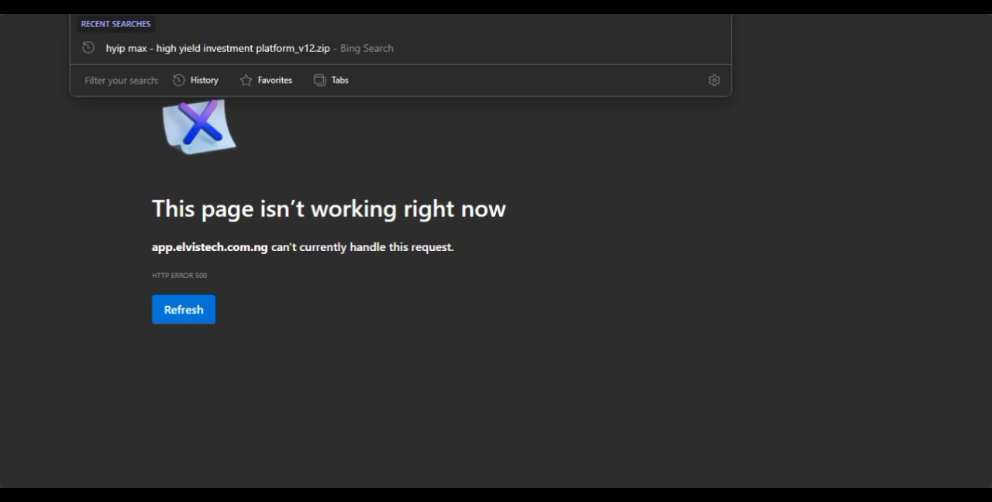
text(//app.elvistech.com.ng/)
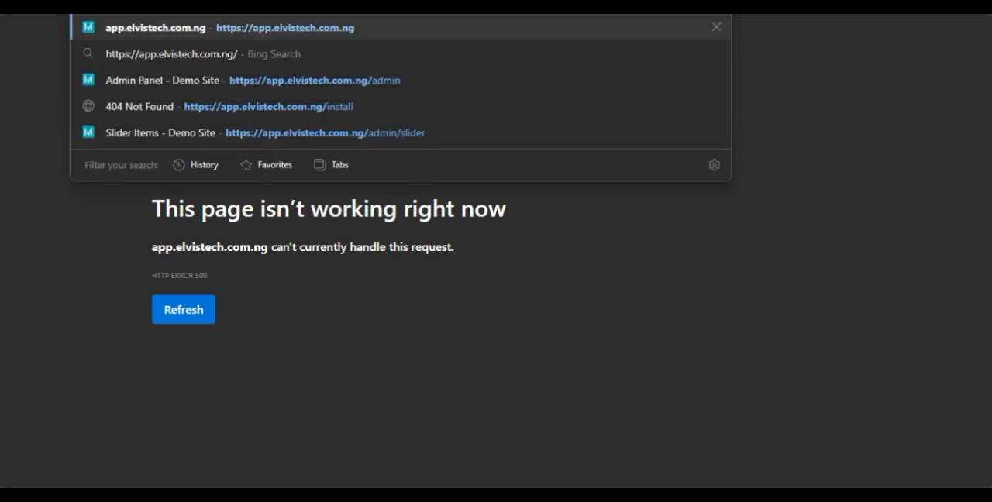
text(insta)
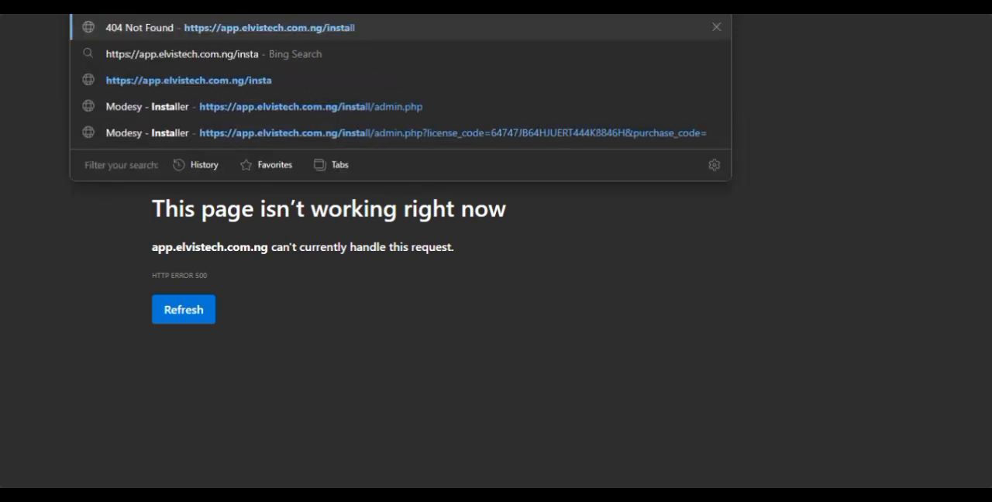
text(ll)
key(Return)
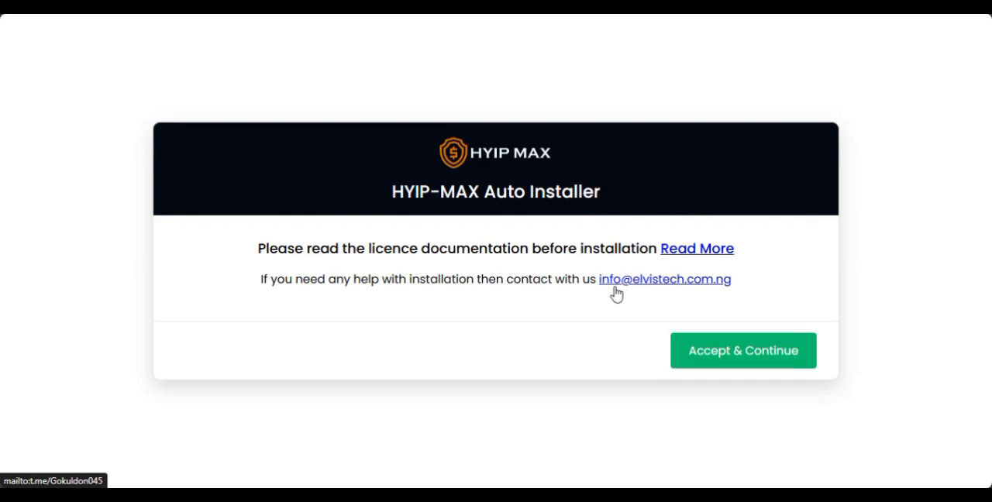
Accept the licence notice in the HYIP-MAX installer, review the server requirements and continue to the File Permission step.
click(726, 350)
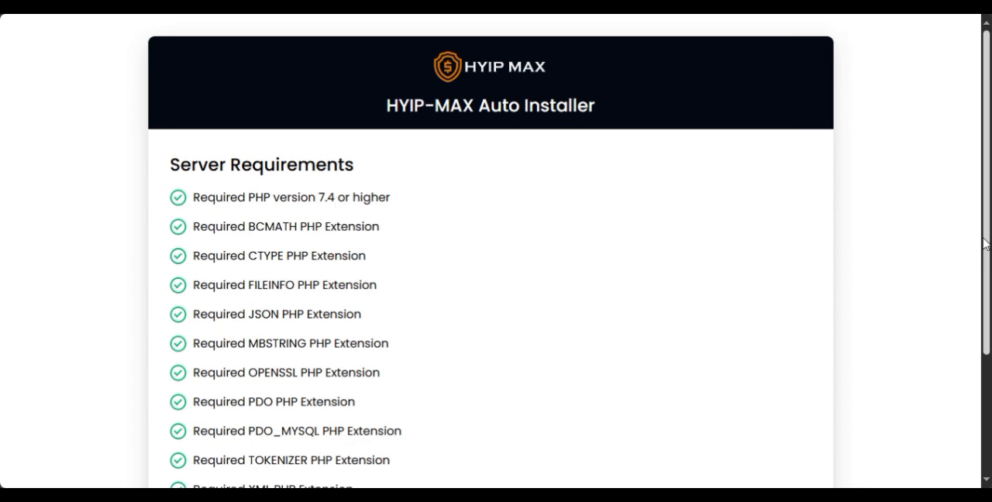
drag(986, 243, 974, 381)
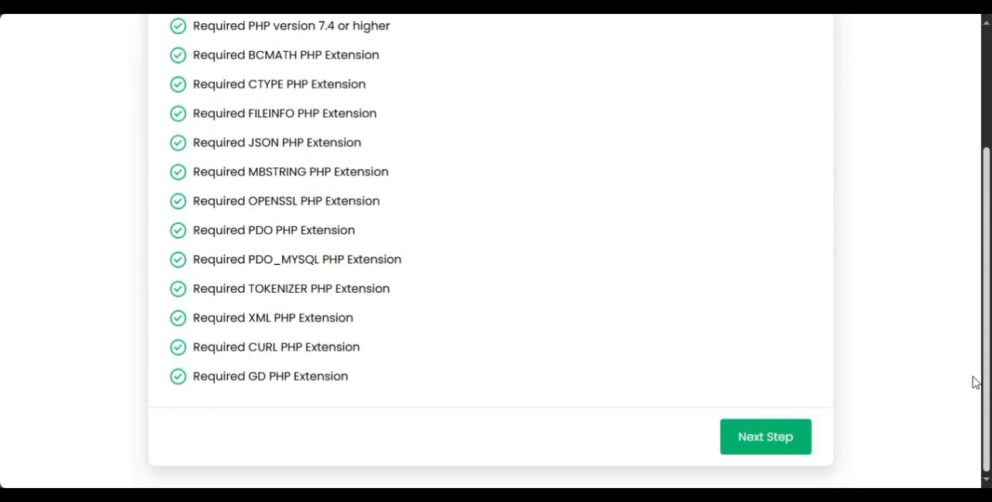
click(779, 436)
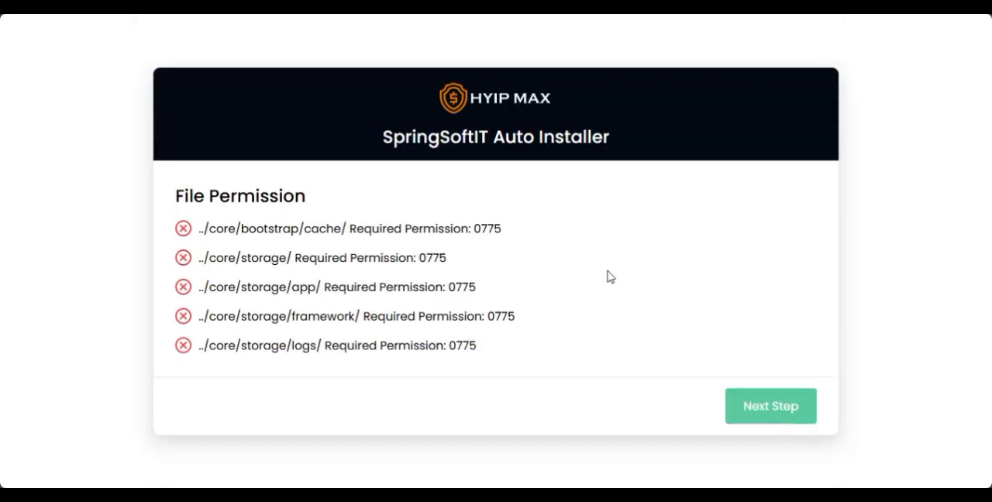
In the File Manager, open core/bootstrap and set the cache folder's permissions to the 0775 required by the installer.
double_click(487, 229)
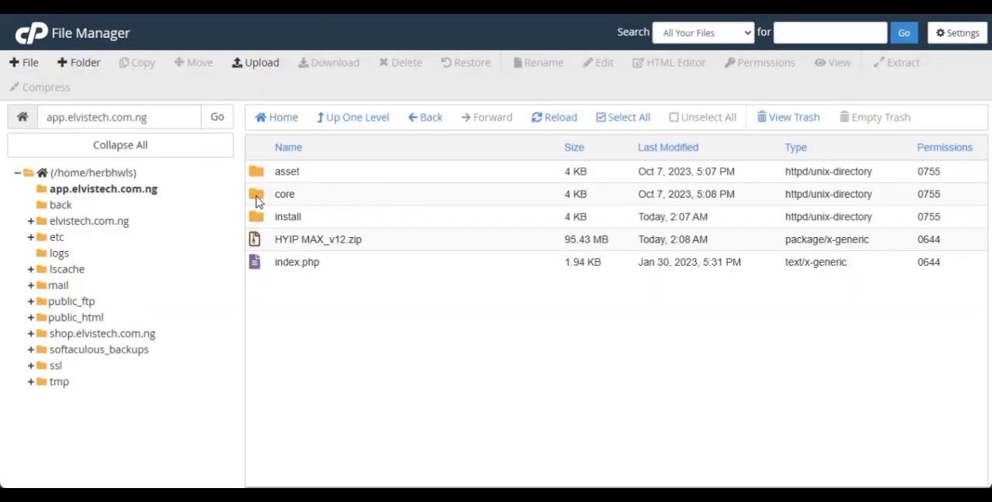
double_click(258, 200)
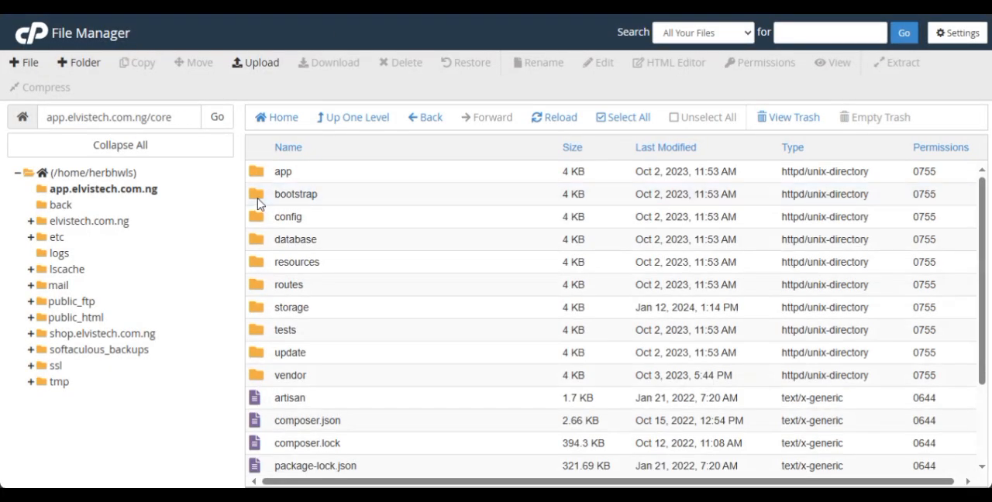
double_click(258, 200)
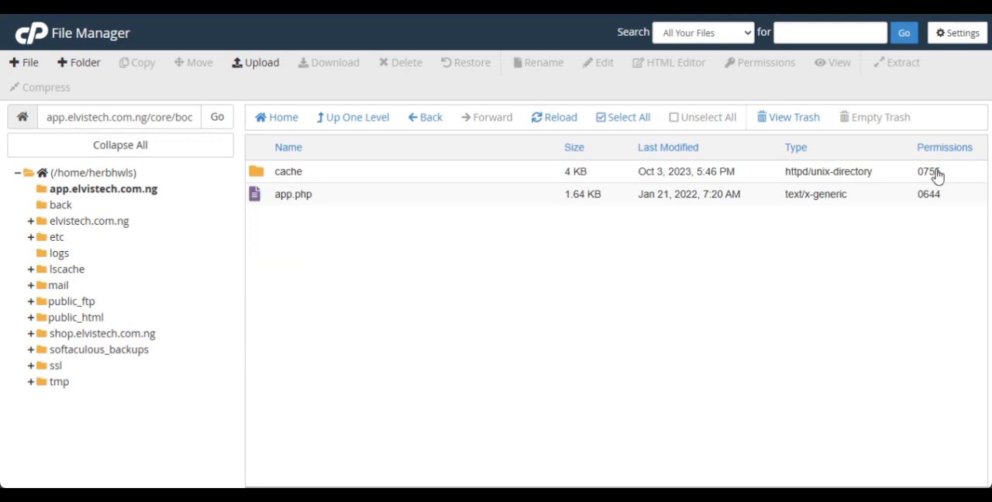
double_click(934, 172)
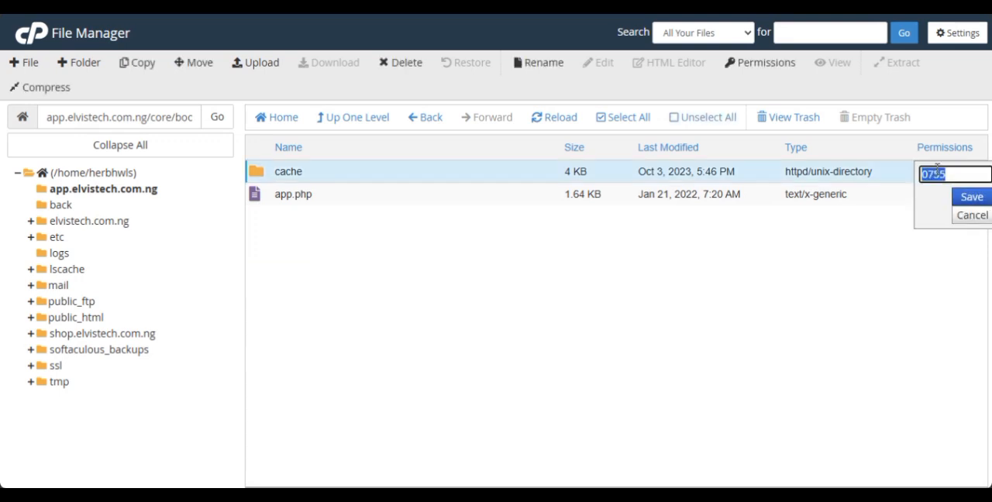
text(0775)
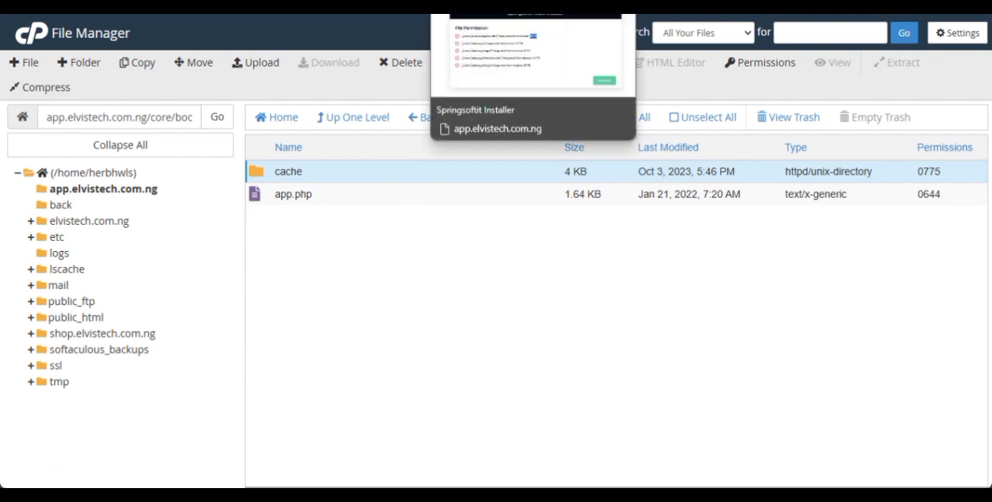
Recheck the installer's required folder permissions, return to the core folder and set the storage folder's permissions to 0775.
click(495, 7)
click(479, 234)
drag(475, 230, 519, 232)
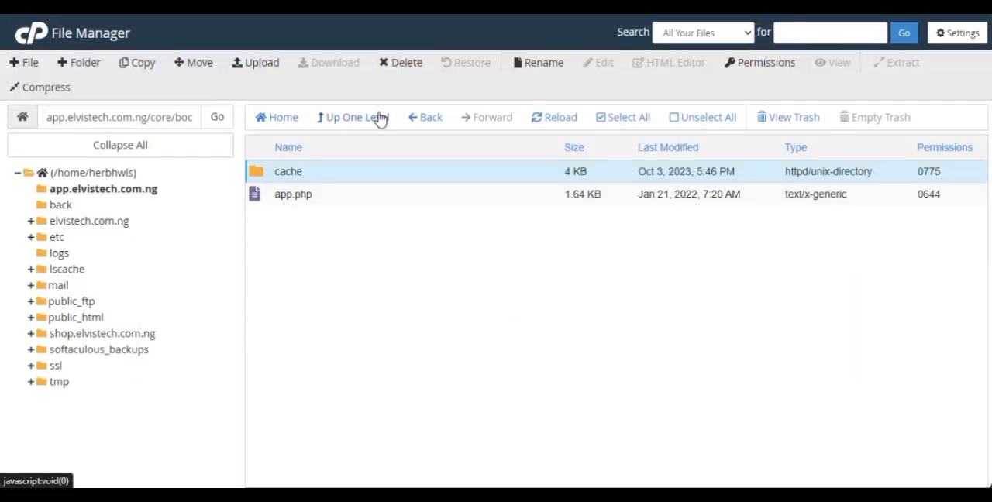
click(379, 117)
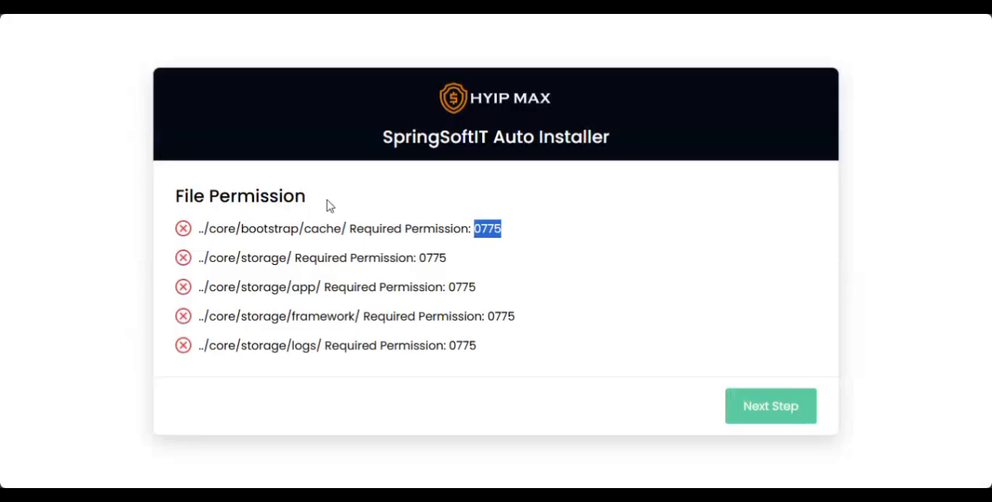
drag(211, 258, 293, 258)
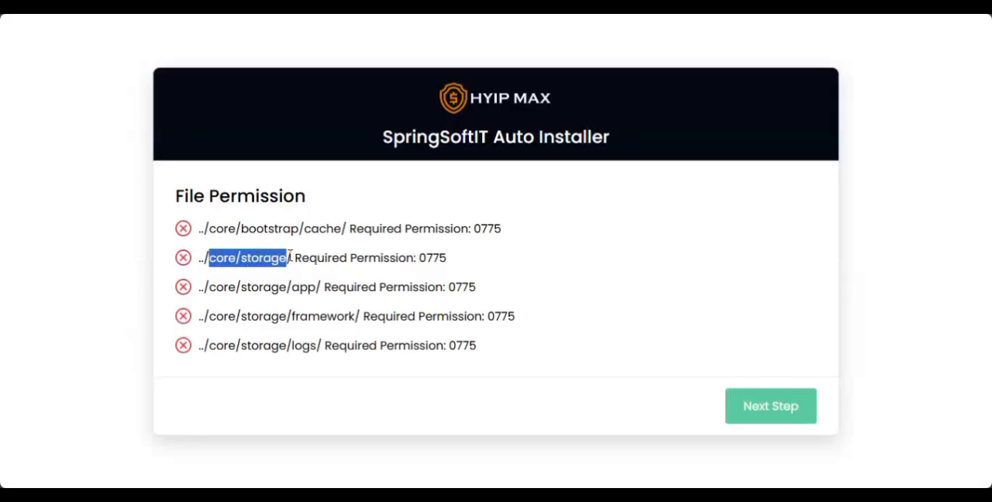
click(347, 260)
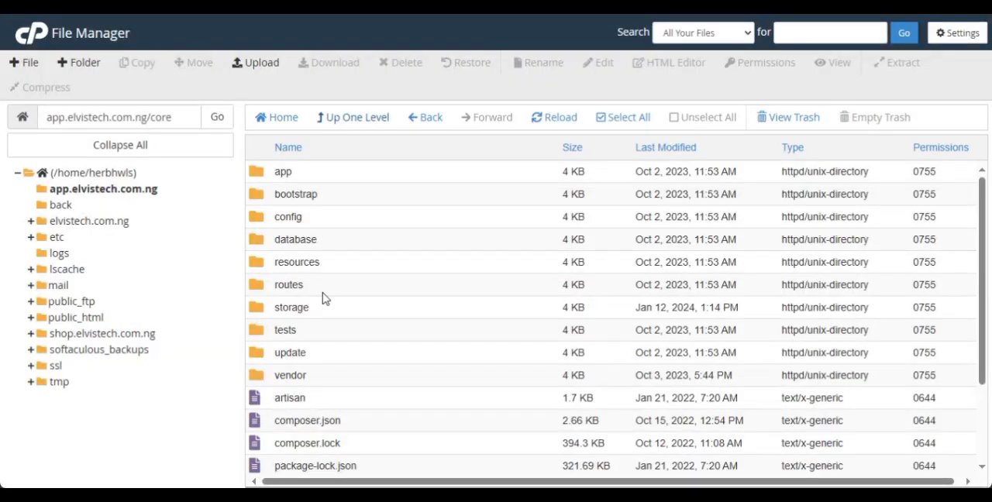
click(330, 120)
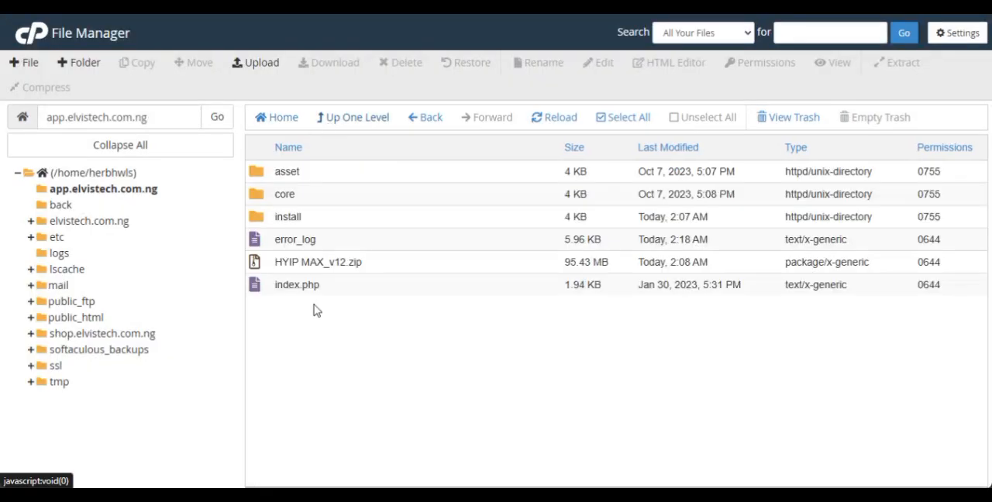
double_click(260, 199)
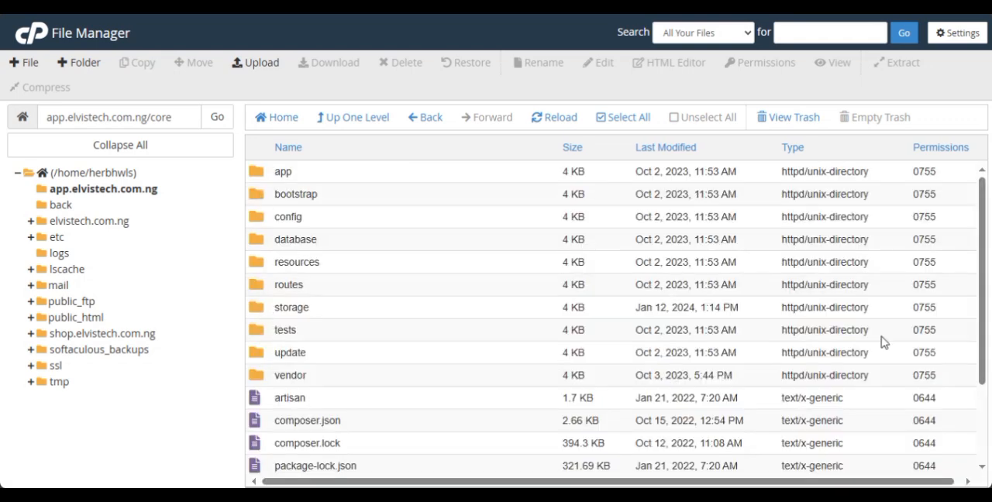
double_click(927, 310)
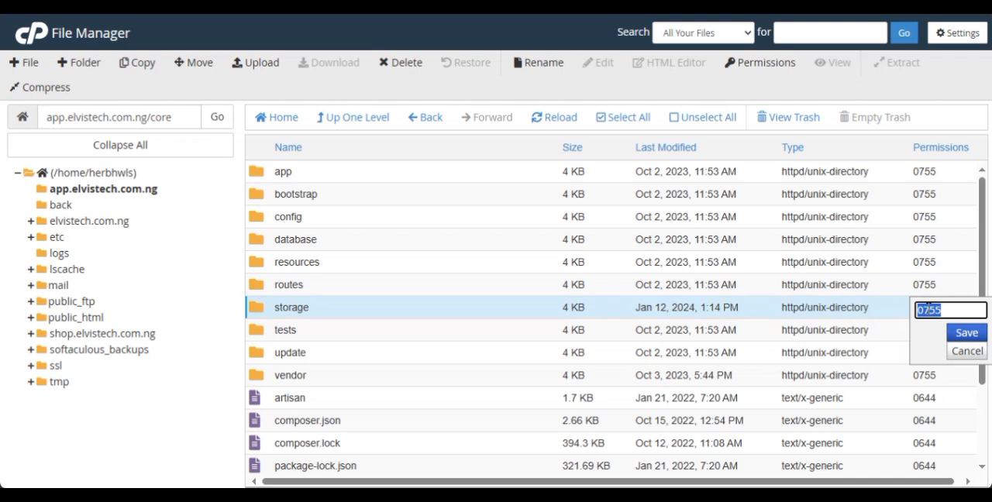
text(0775)
click(966, 332)
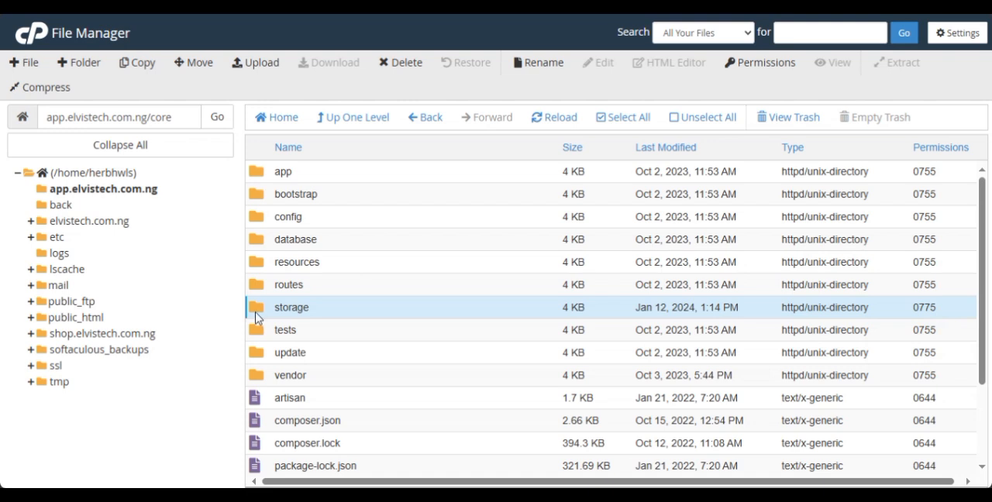
Open the core/storage folder and set its app subfolder's permissions to 0775.
double_click(257, 314)
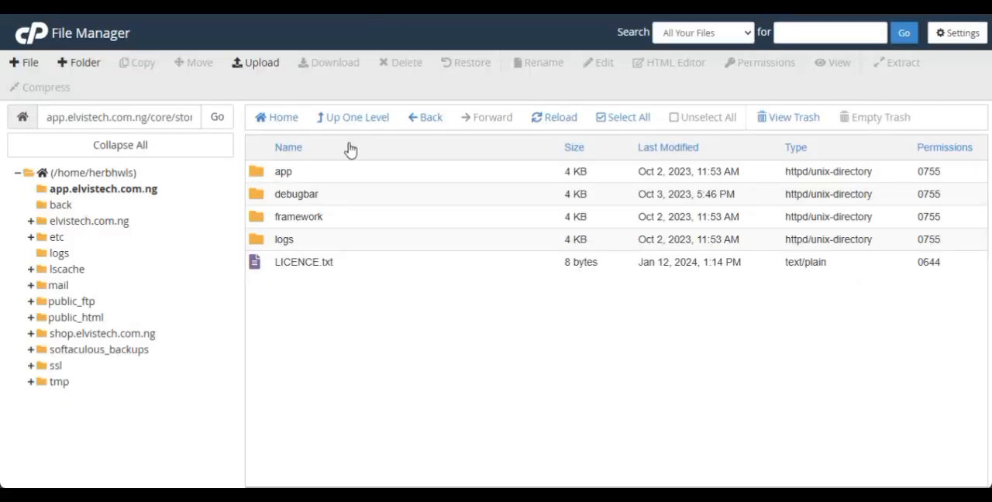
click(375, 117)
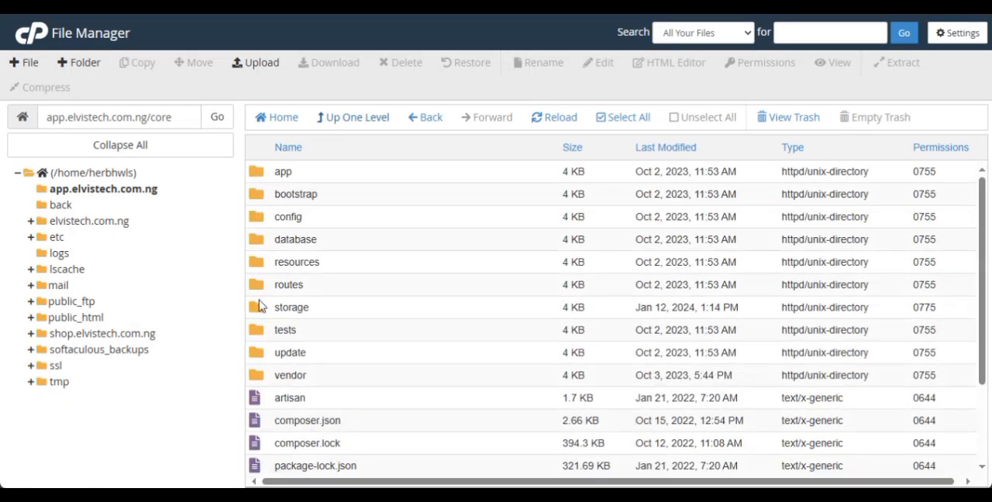
double_click(260, 307)
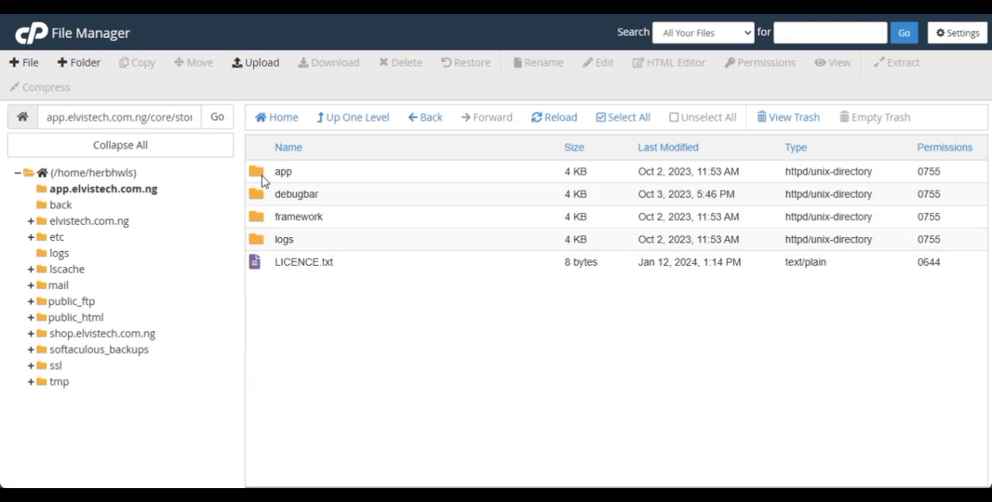
click(926, 171)
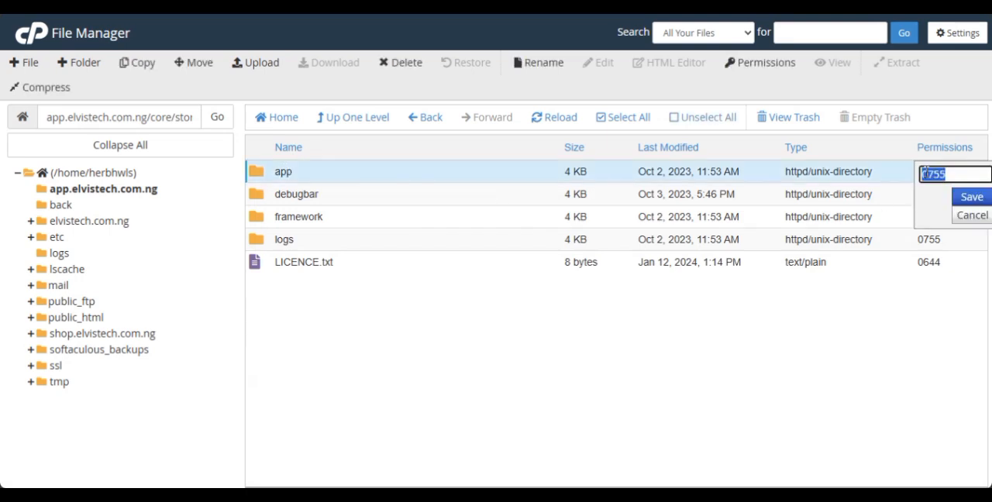
text(0775)
key(Return)
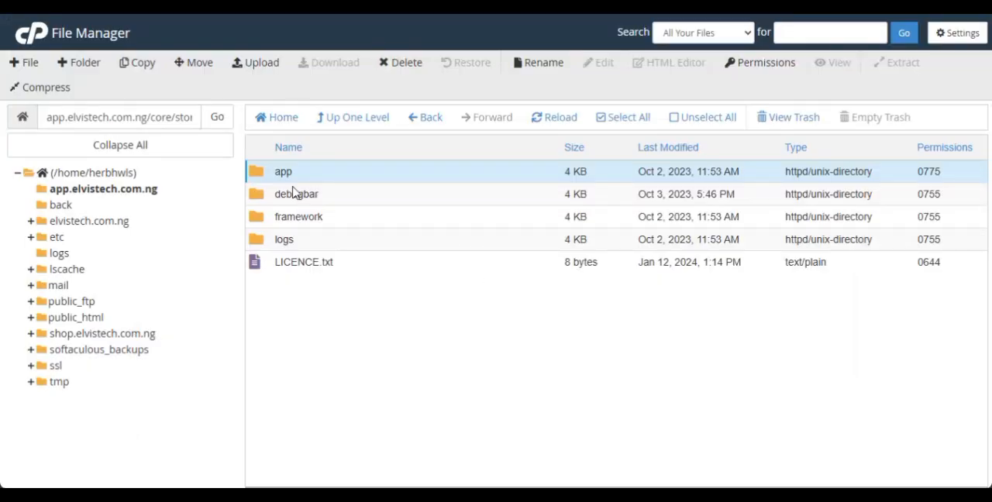
Set the permissions of the framework and logs folders to 0775.
click(929, 221)
text(0775)
key(Return)
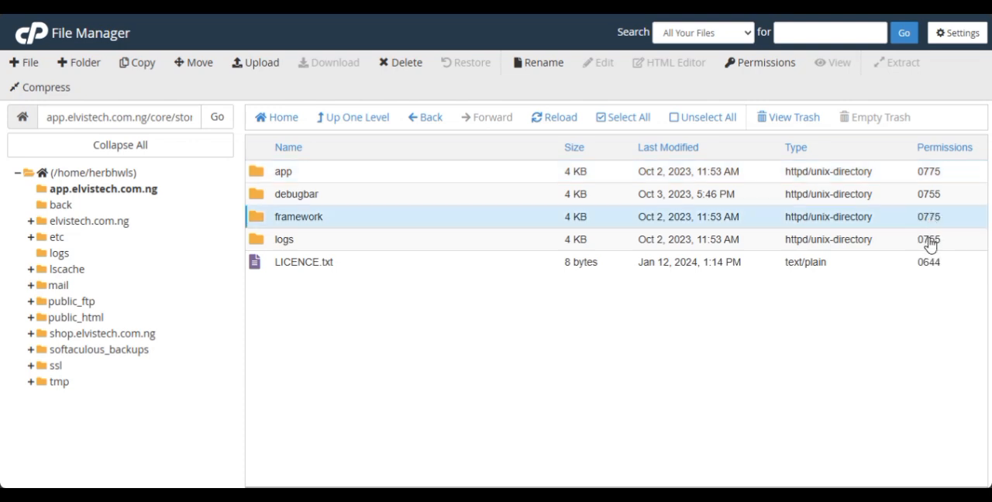
click(930, 242)
text(0775)
key(Return)
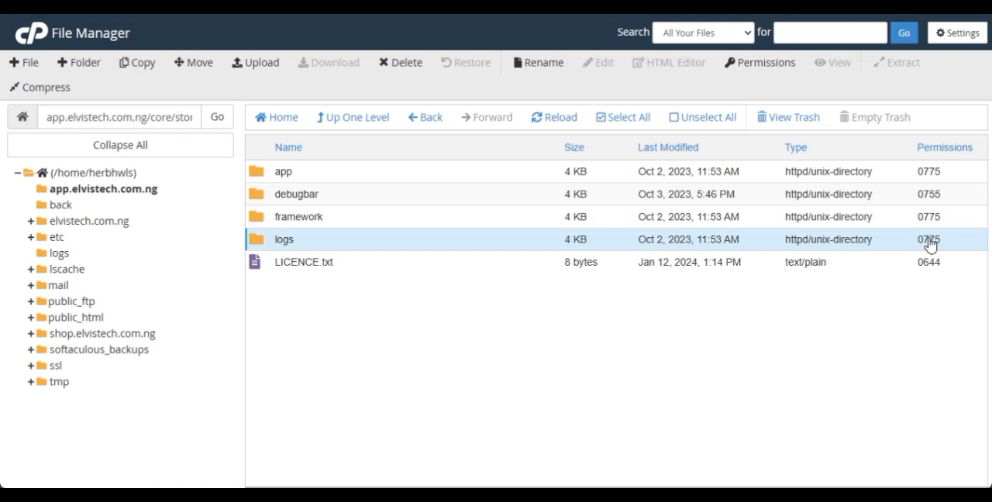
Go back up to the app.elvistech.com.ng folder and continue the installer past the File Permission step.
click(379, 119)
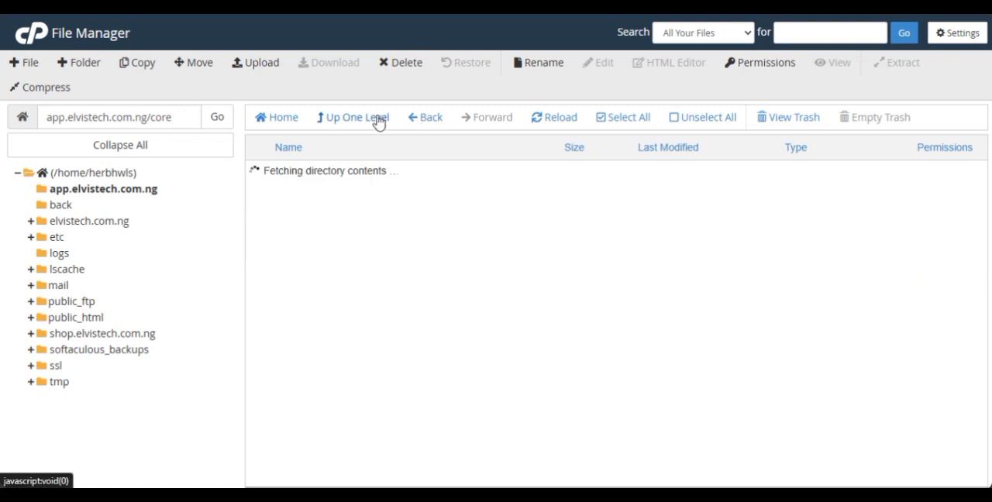
click(378, 120)
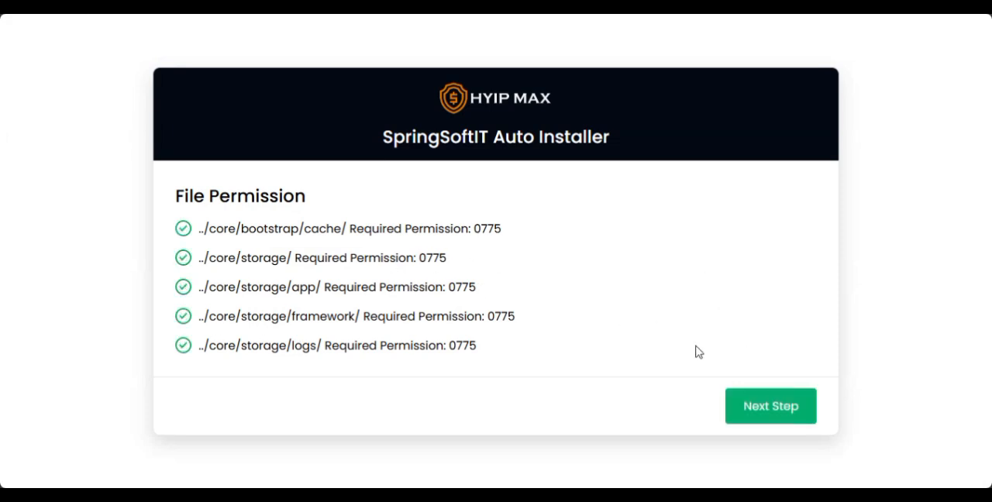
click(767, 409)
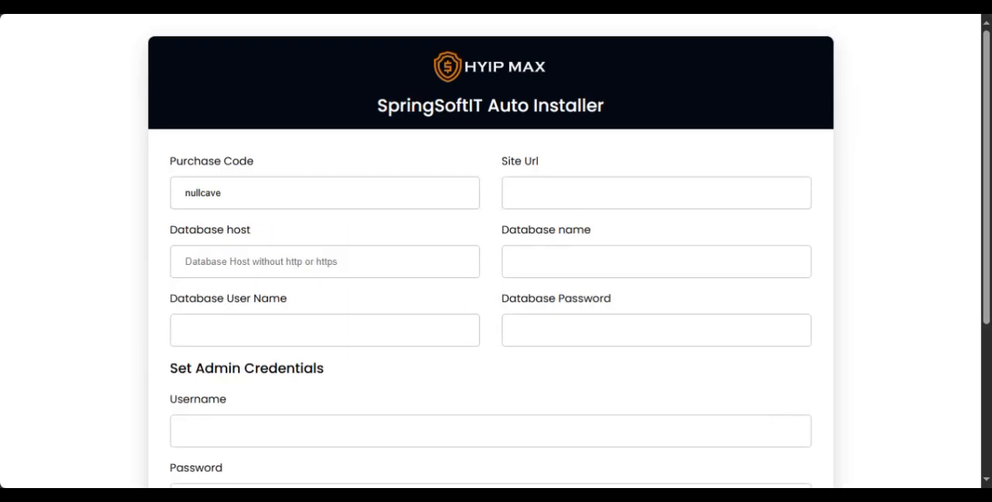
key(ctrl+l)
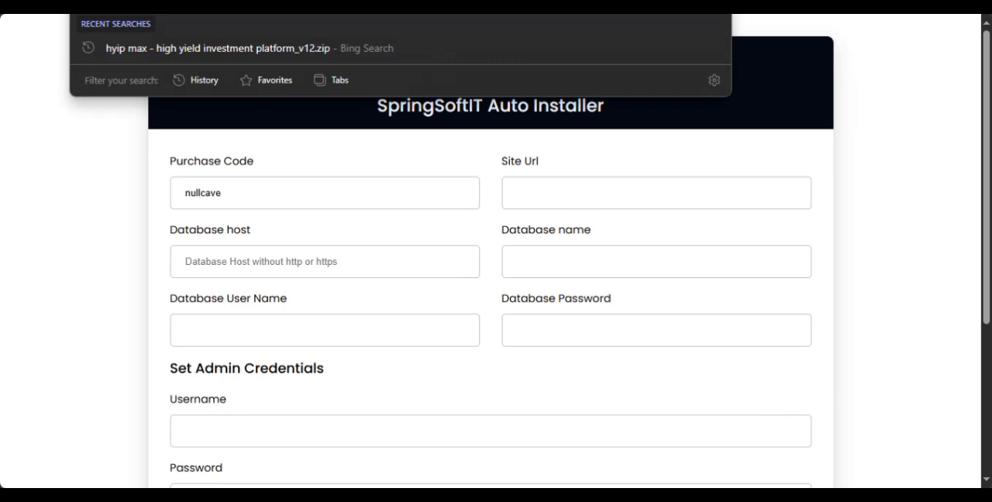
click(575, 187)
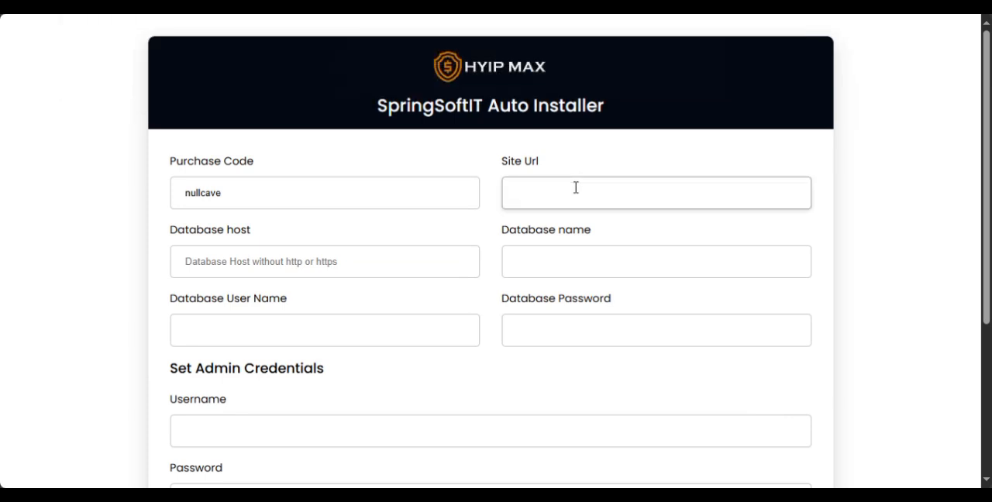
text(https://app.elvistech.com.ng/)
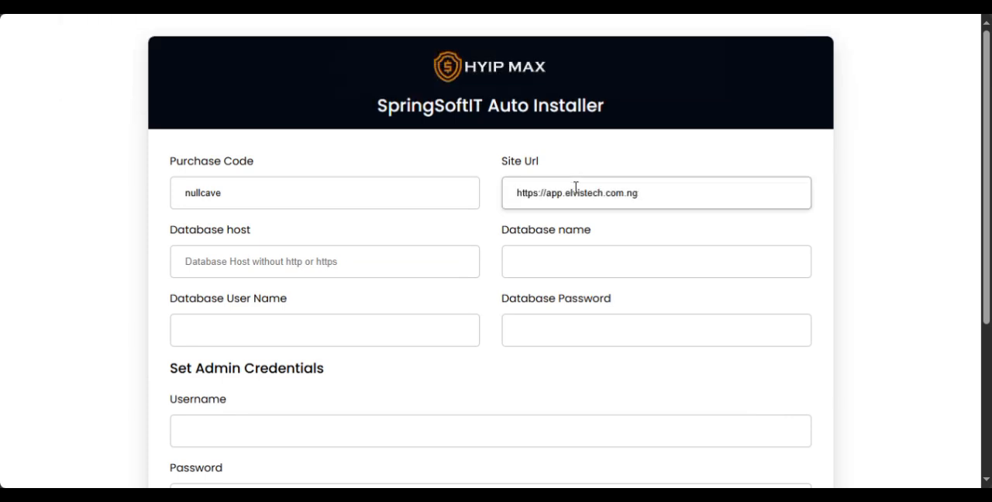
drag(984, 158, 984, 180)
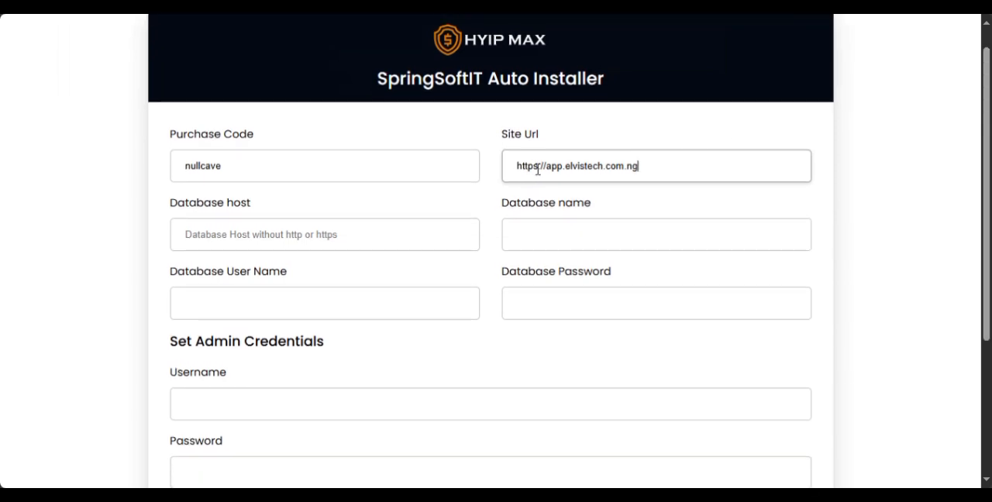
click(321, 238)
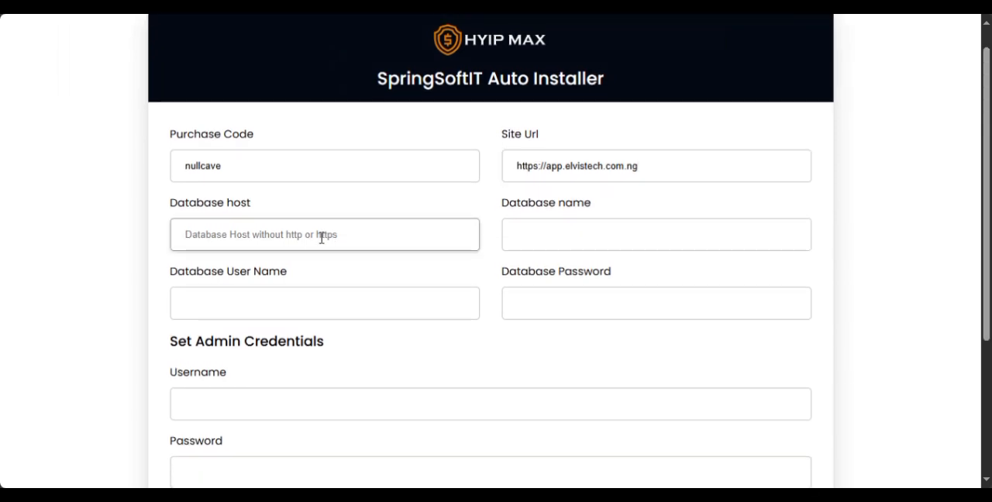
text(localhost)
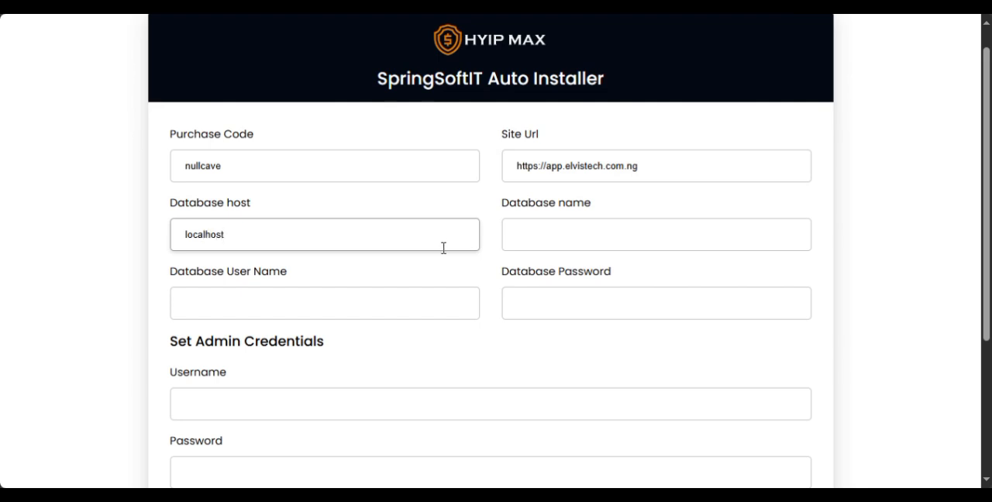
Switch to cPanel, open MySQL Databases and copy the herbhwls_demo database name from the current databases.
click(329, 215)
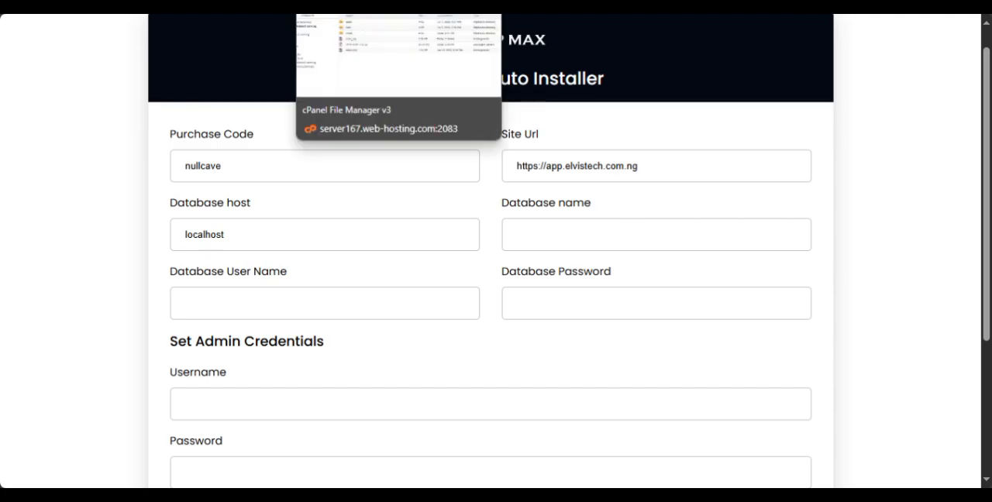
click(225, 6)
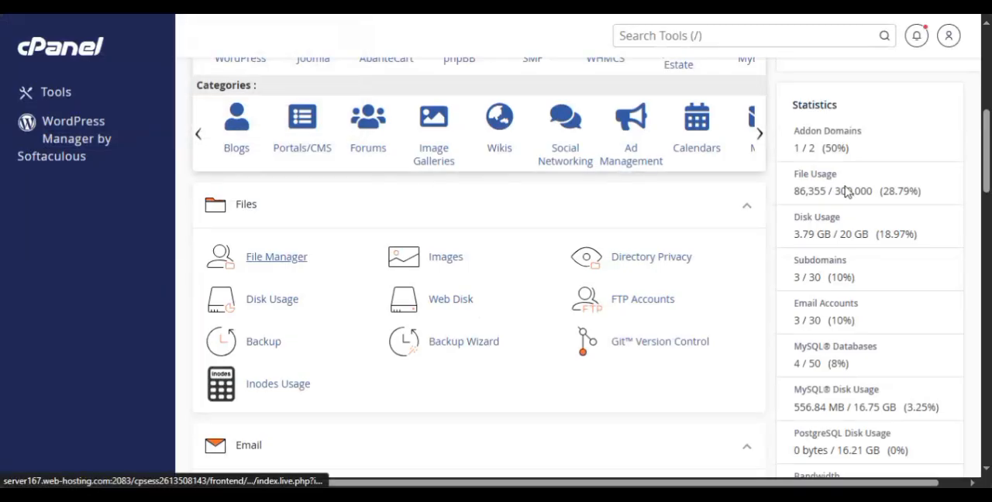
drag(988, 142, 978, 244)
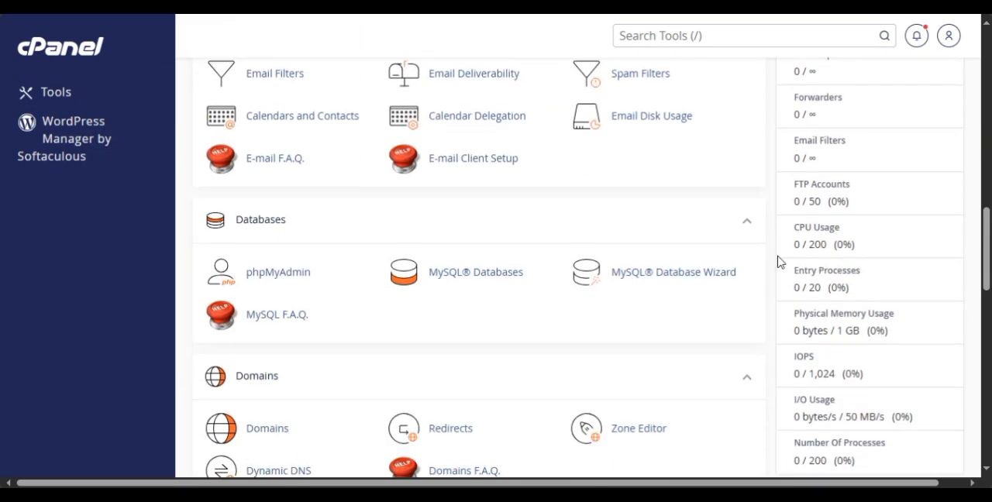
click(492, 280)
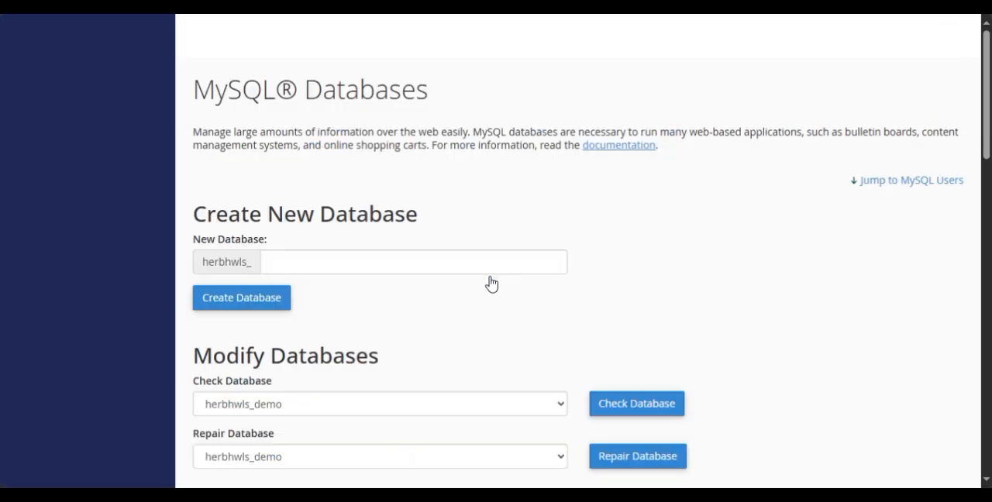
drag(986, 159, 986, 255)
drag(278, 268, 201, 266)
key(ctrl+c)
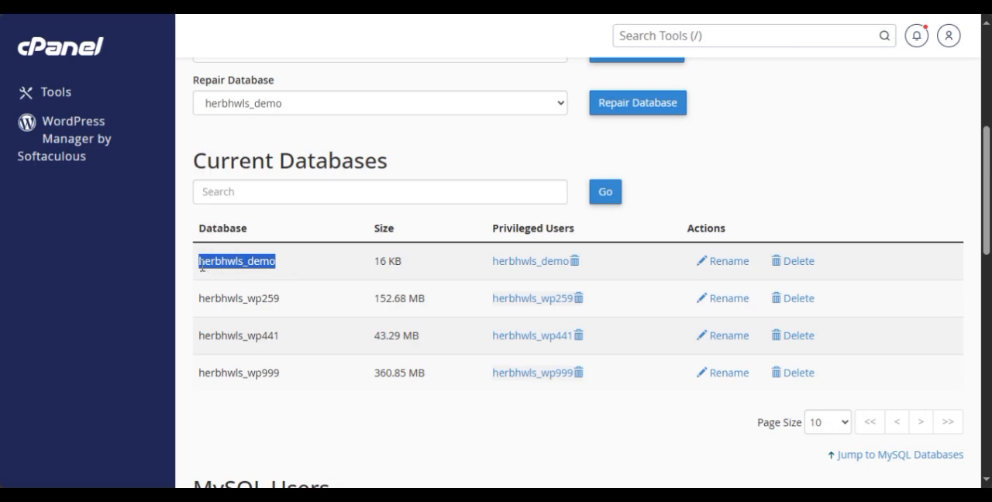
Back in the installer, enter herbhwls_demo as both the Database name and Database User Name, and fill in the Database Password.
click(496, 5)
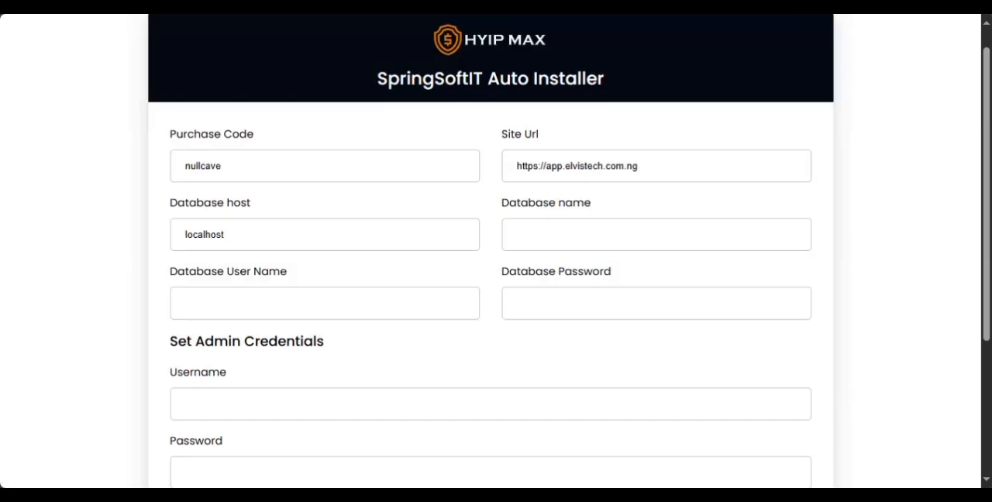
click(513, 242)
key(ctrl+v)
click(272, 294)
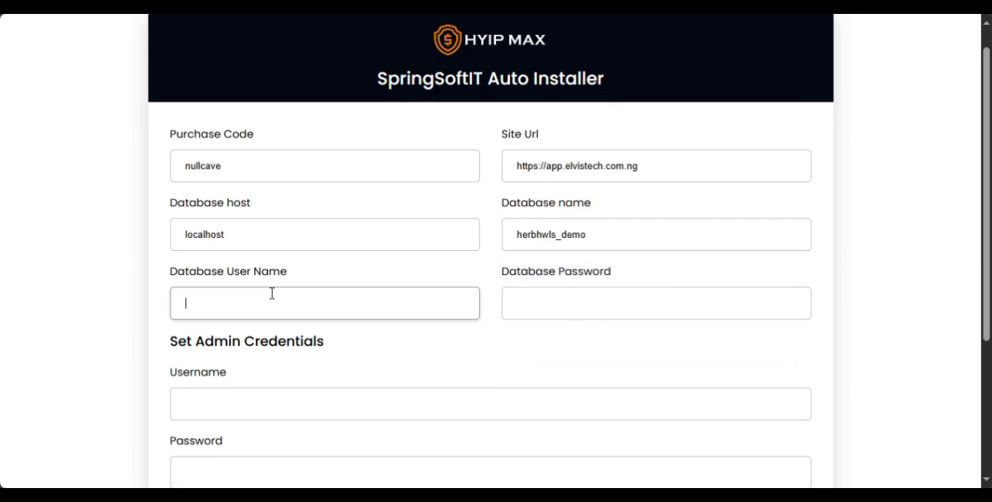
key(ctrl+v)
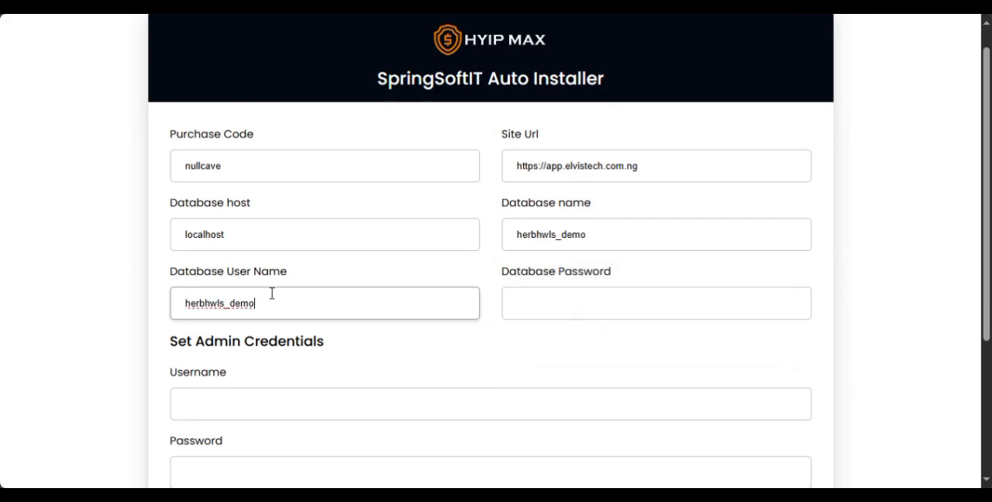
click(550, 294)
key(ctrl+v)
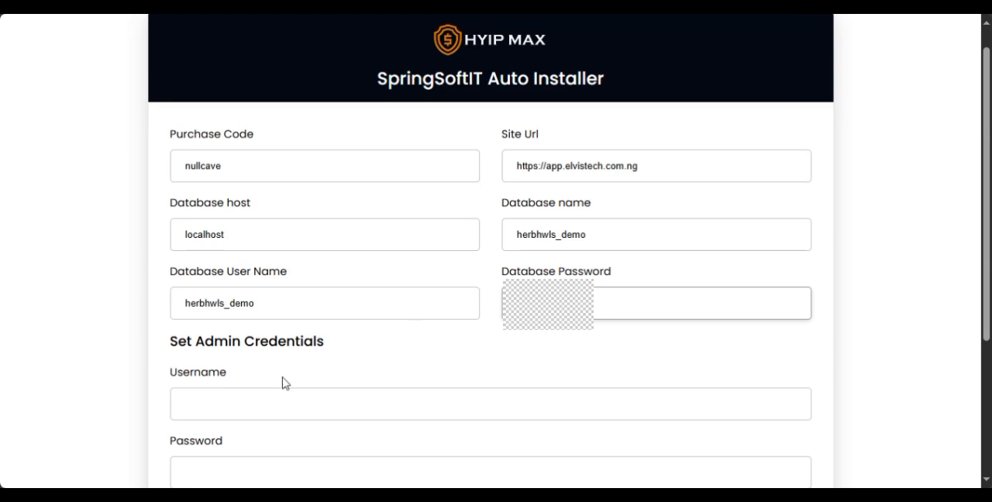
Fill in the admin credentials with Elvistech as the Username, plus the admin password and the admin e-mail.
drag(983, 266, 978, 389)
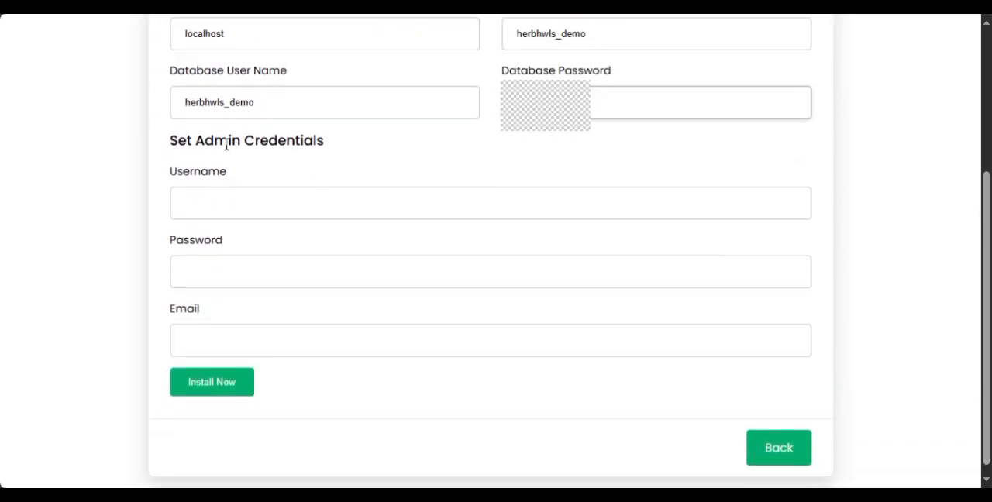
click(316, 203)
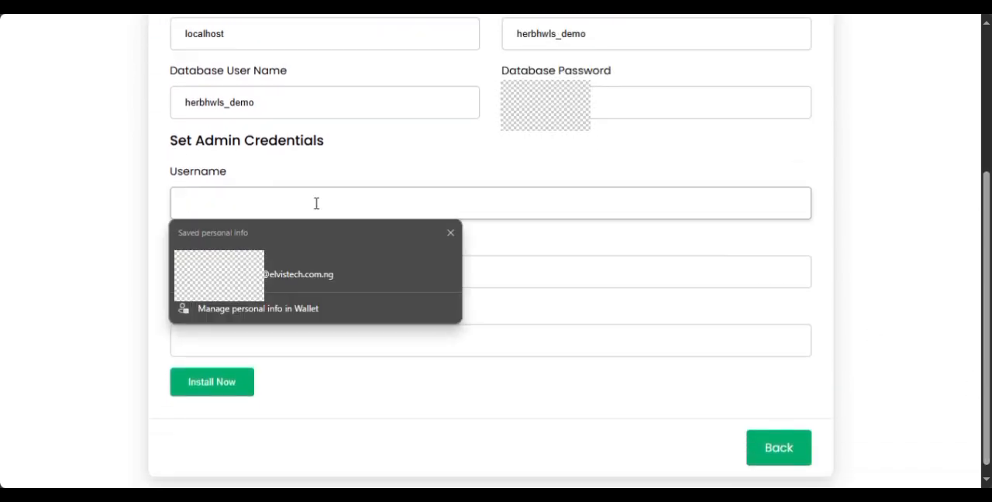
text(Elvistech)
key(Tab)
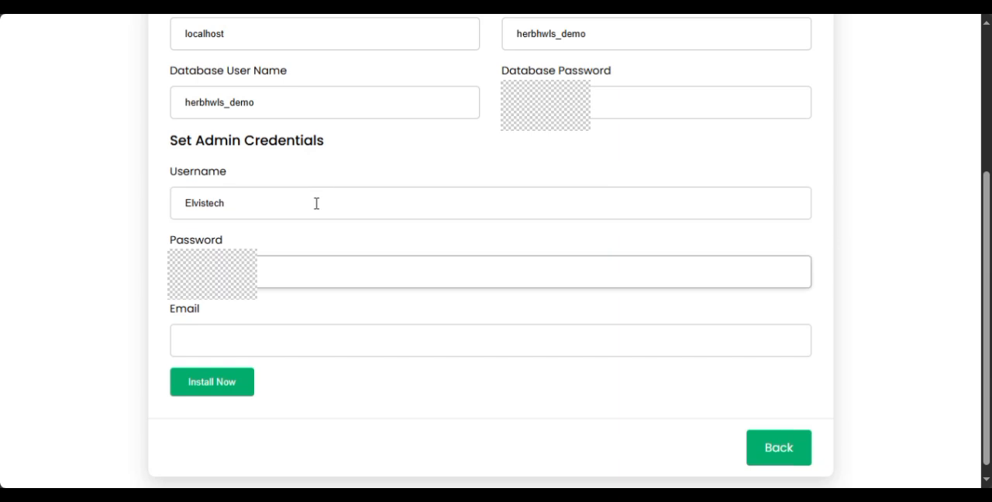
key(Tab)
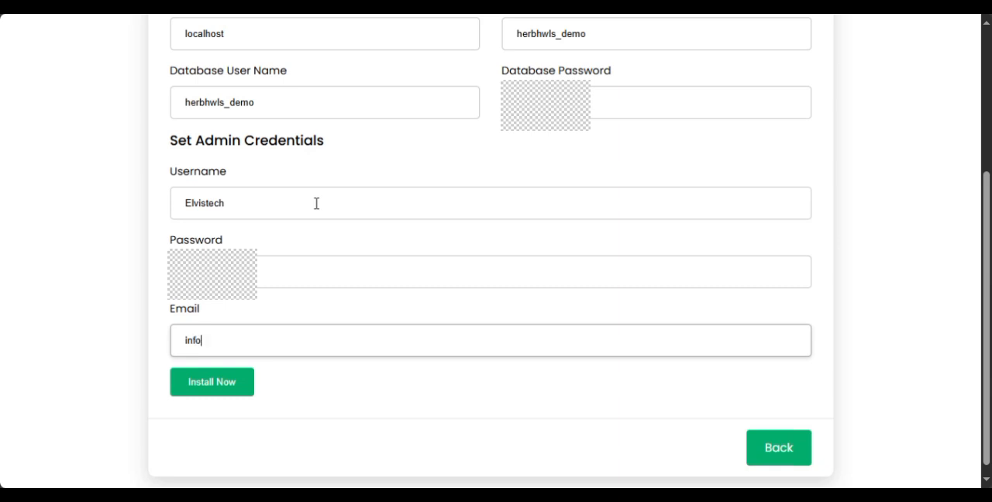
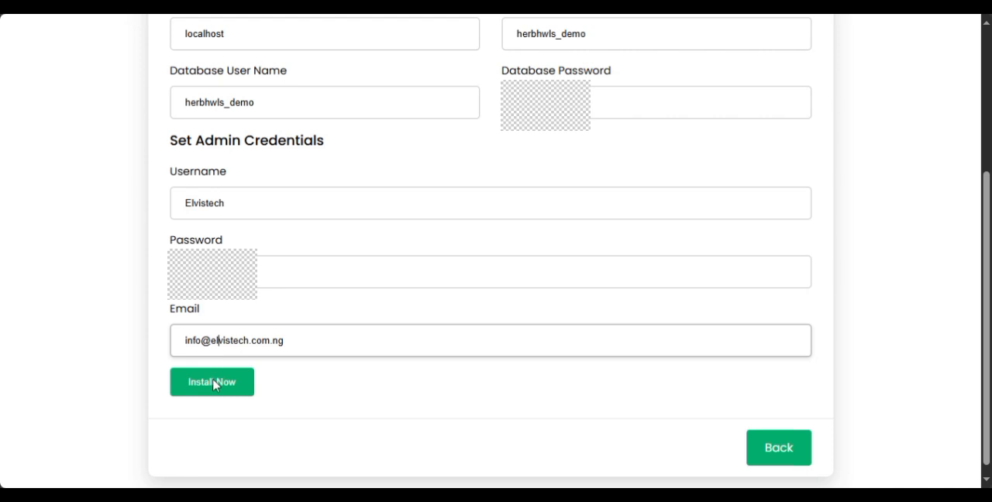
Run the installation and open the site's home page to look over its sections.
click(217, 385)
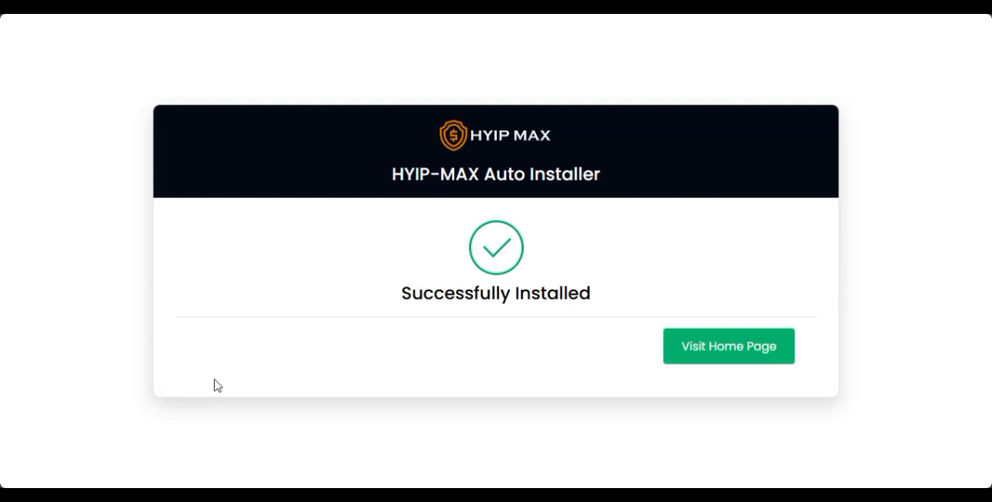
click(705, 348)
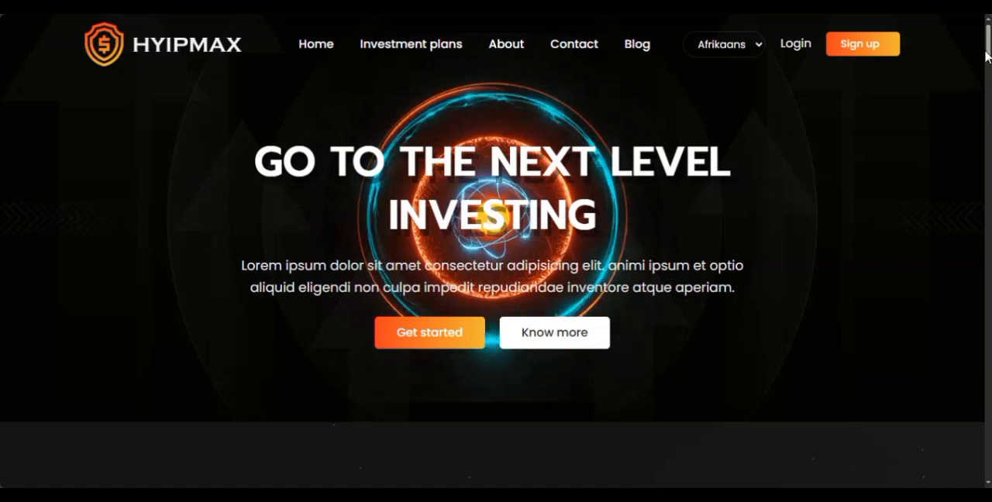
scroll(988, 85, down, 5)
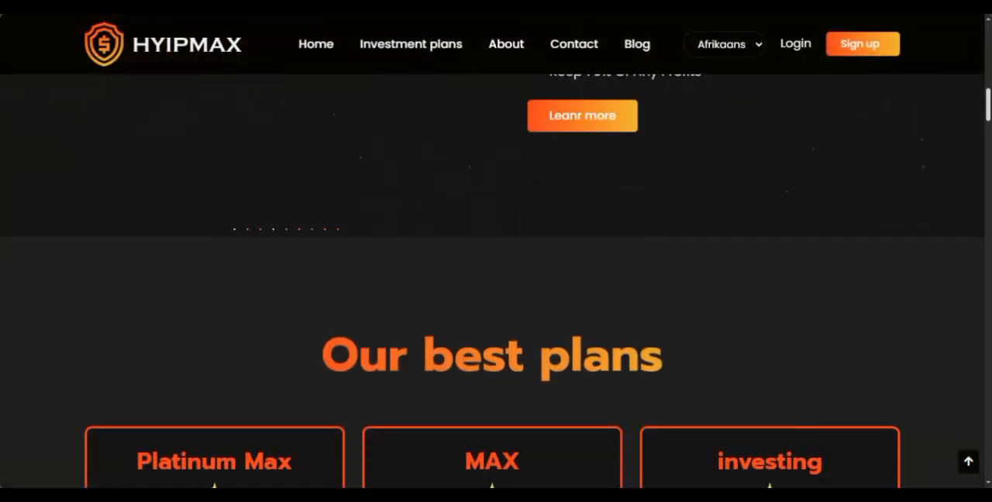
scroll(495, 279, down, 4)
drag(985, 142, 968, 87)
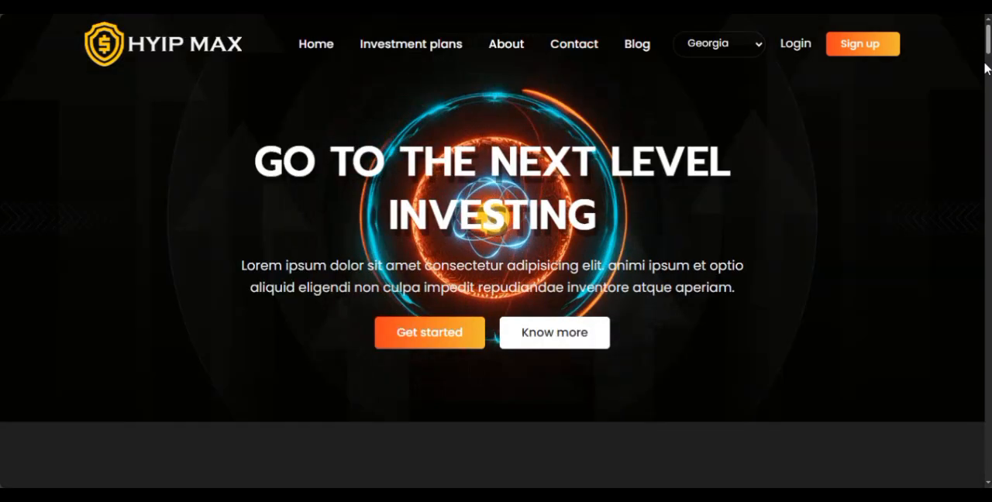
drag(986, 49, 984, 283)
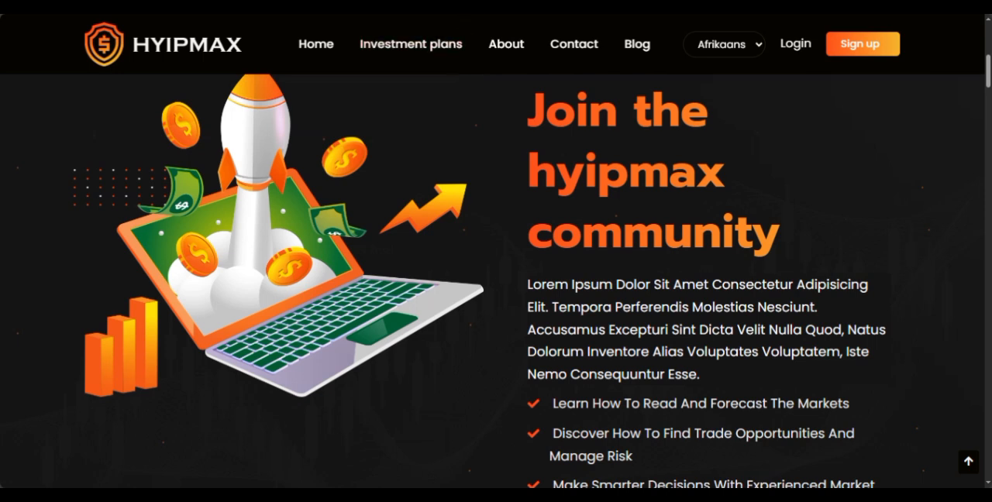
key(ctrl+l)
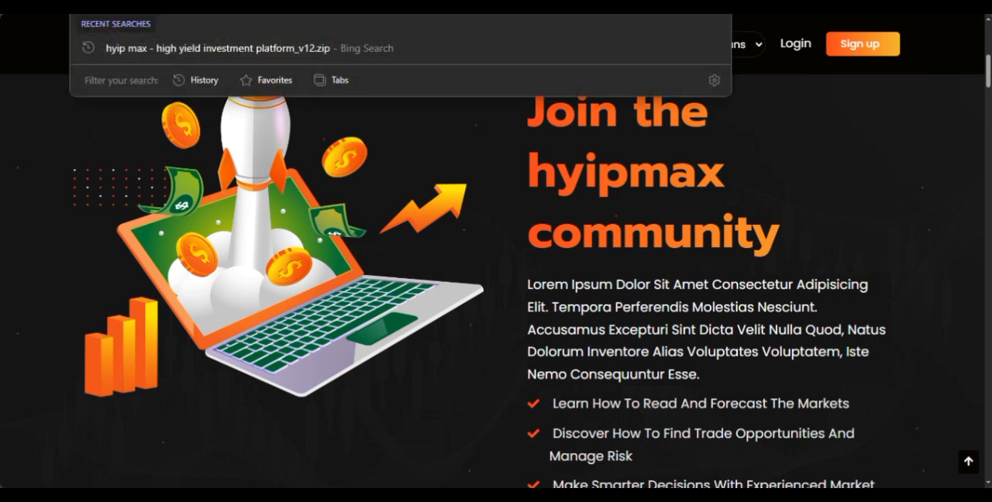
key(ctrl+v)
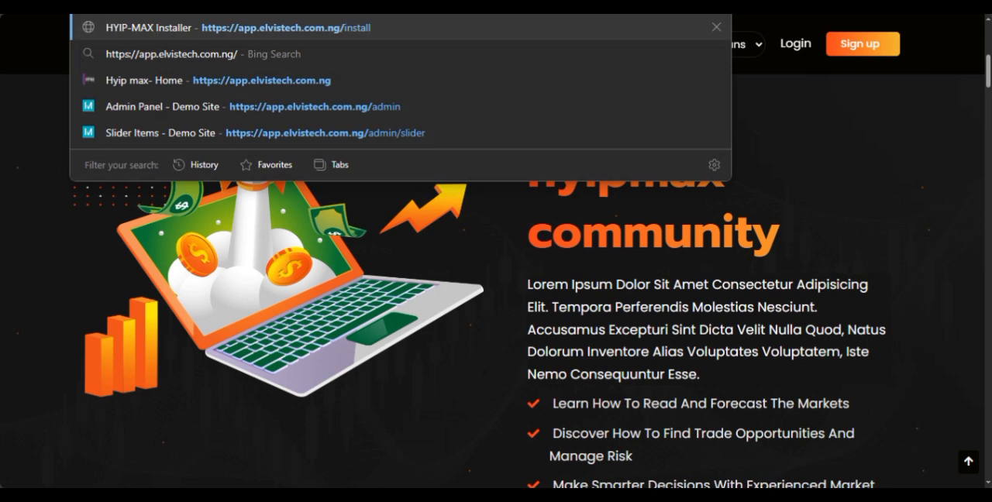
text(admin)
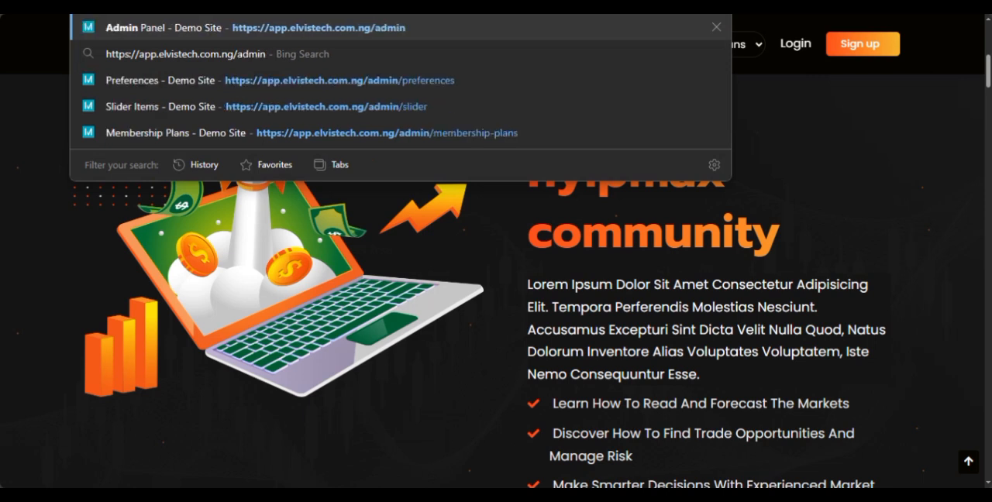
key(Return)
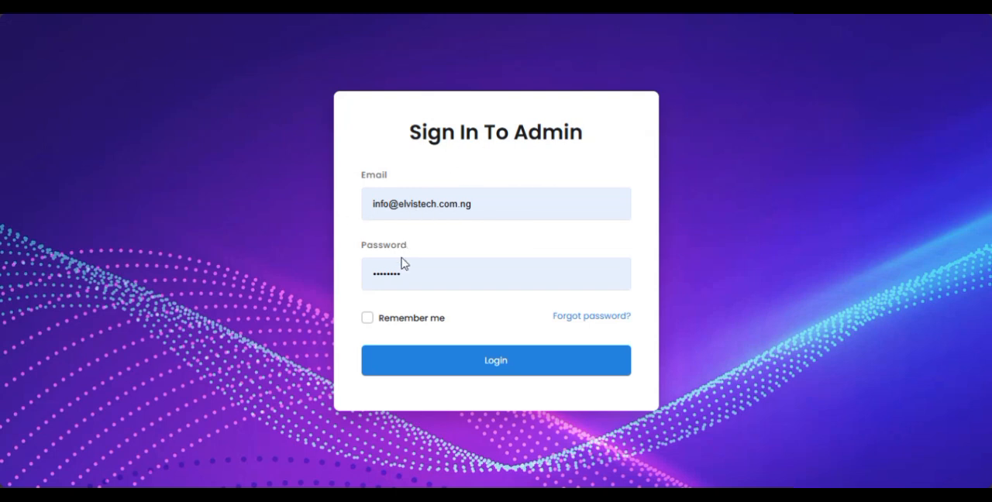
click(471, 361)
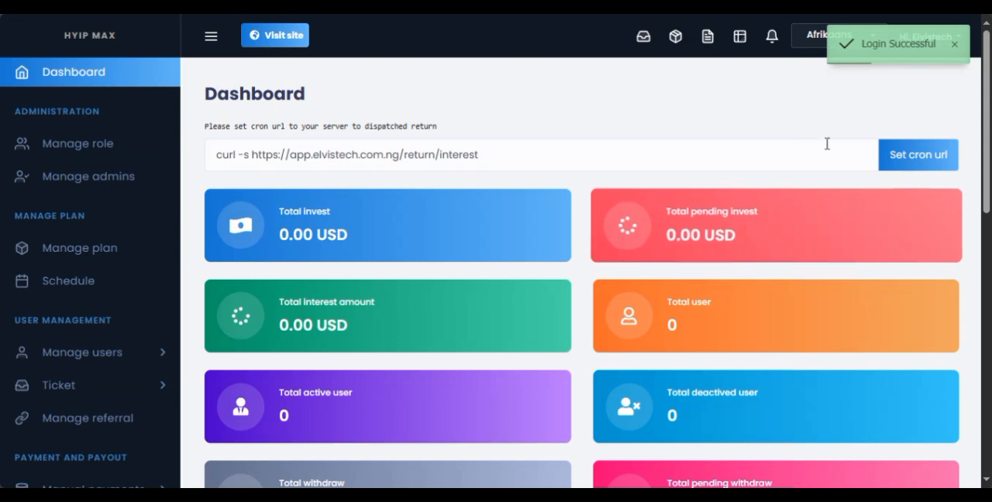
Open the General settings page of the admin panel and check the site currency, timezone and sign up bonus fields.
drag(988, 124, 978, 88)
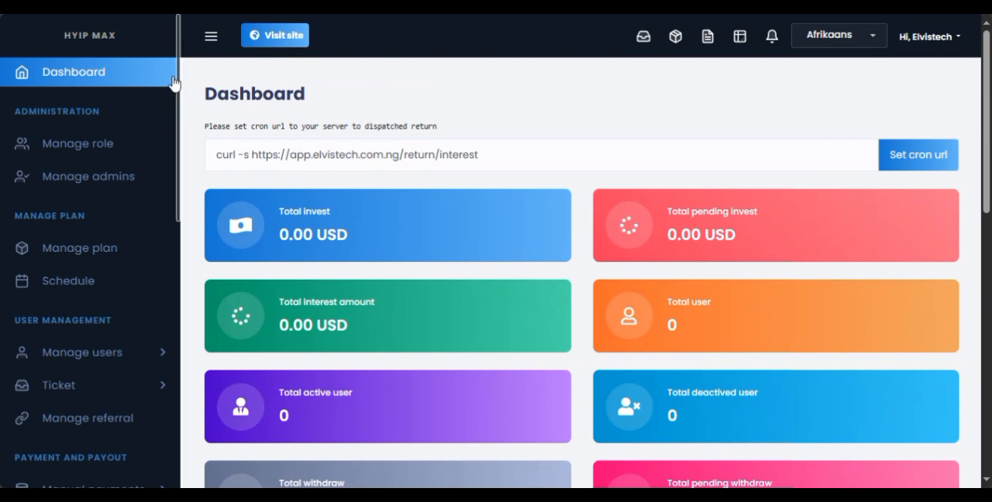
scroll(162, 310, down, 8)
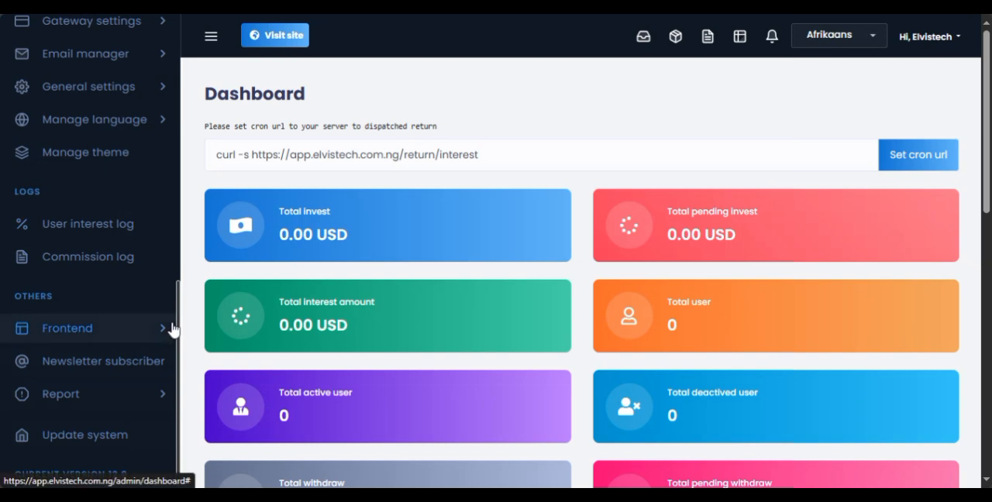
drag(176, 388, 174, 312)
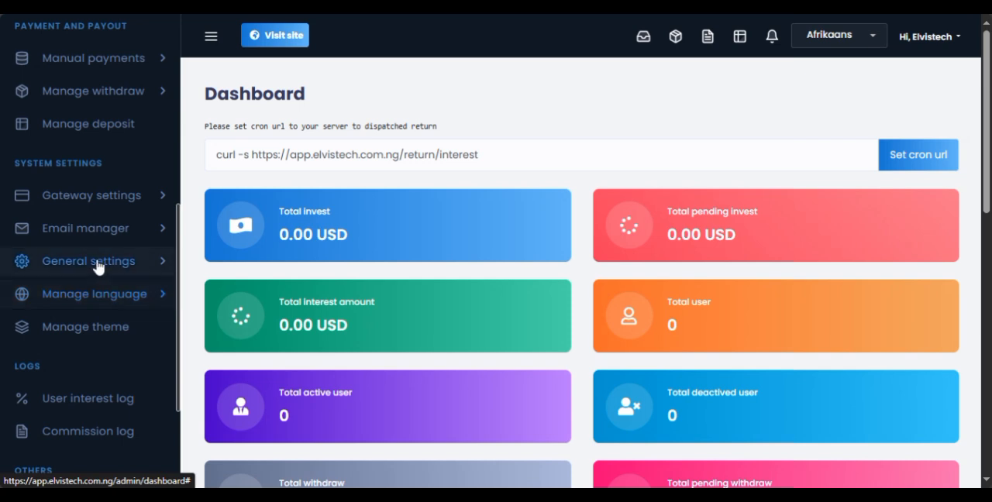
click(130, 263)
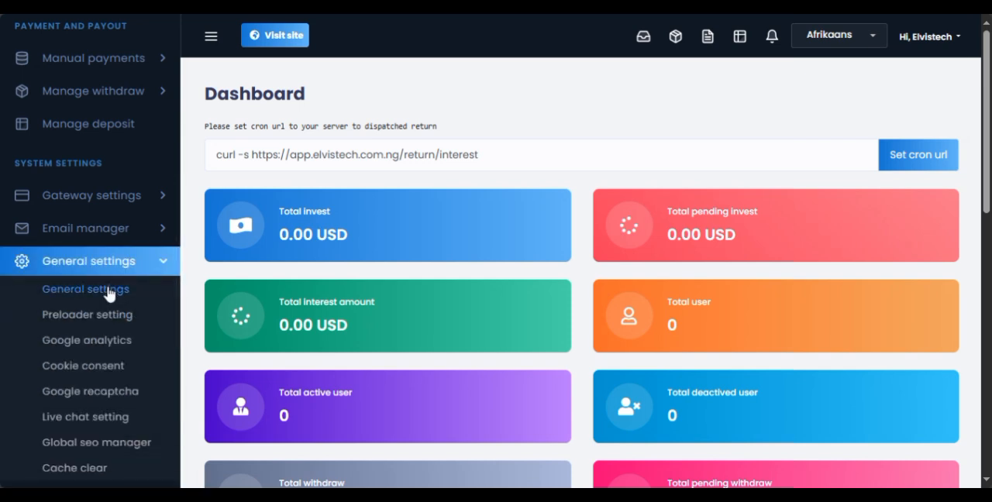
click(107, 287)
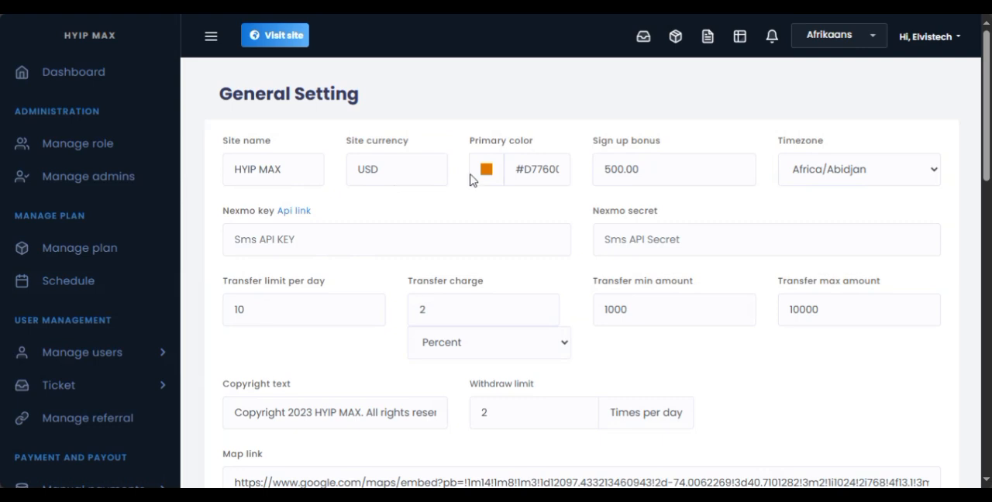
double_click(356, 169)
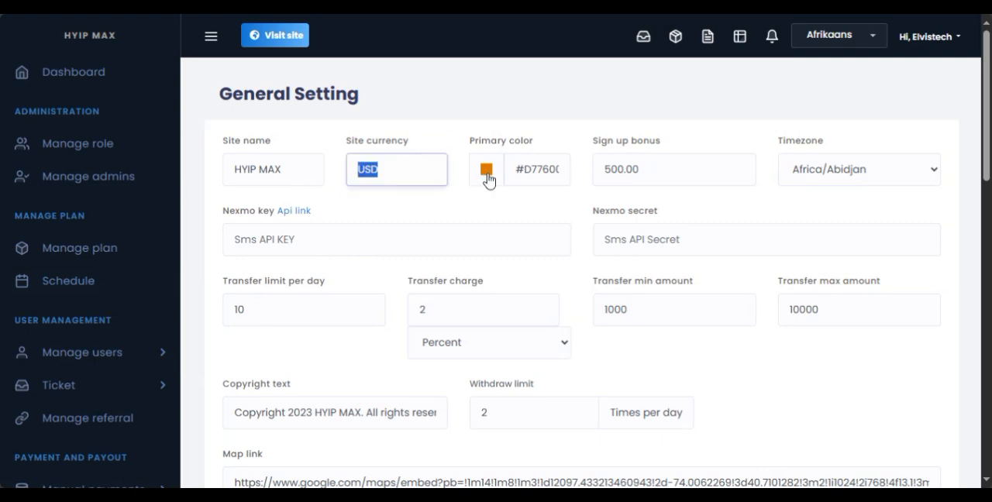
click(809, 180)
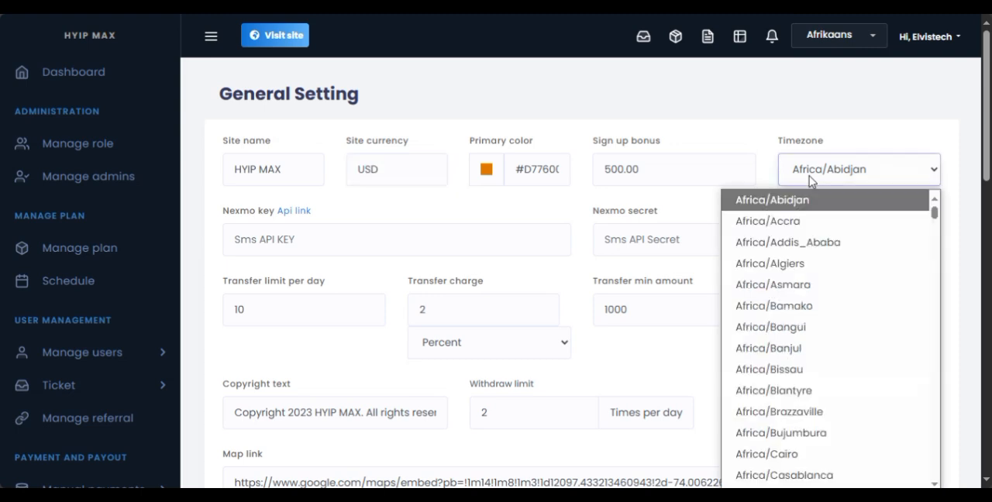
click(753, 168)
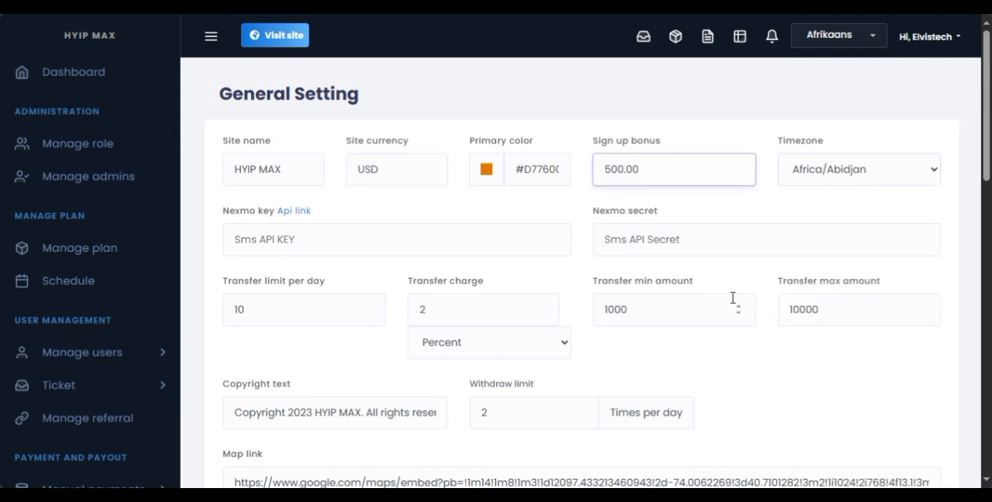
Change the year in the site's copyright text to 2024.
drag(983, 179, 984, 234)
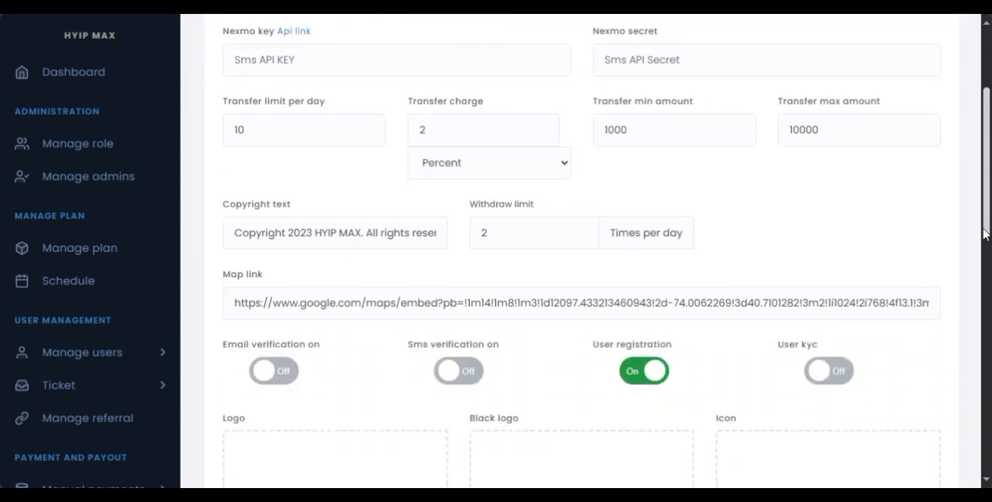
click(313, 234)
key(BackSpace)
text(4)
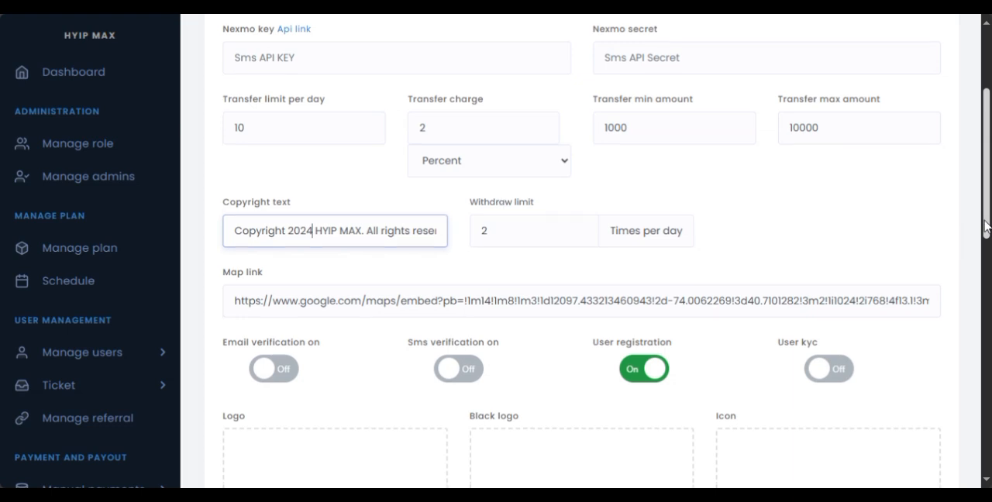
drag(985, 226, 983, 271)
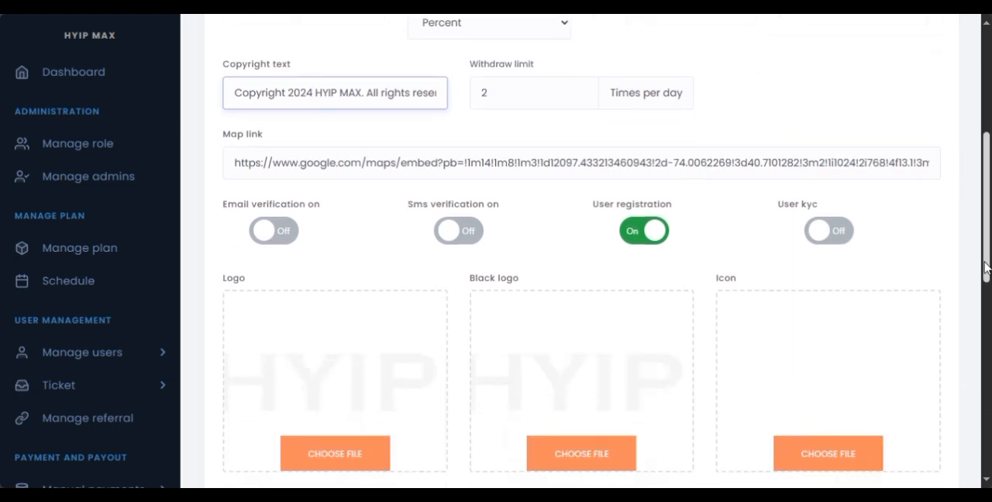
Try the User kyc switch on and back off, and look over the logo and image upload fields of the general settings.
drag(983, 269, 985, 289)
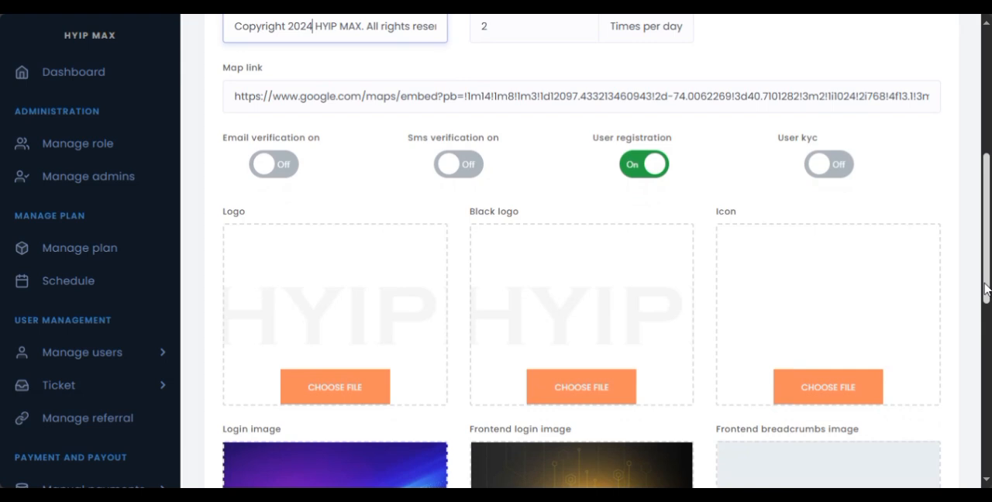
click(815, 165)
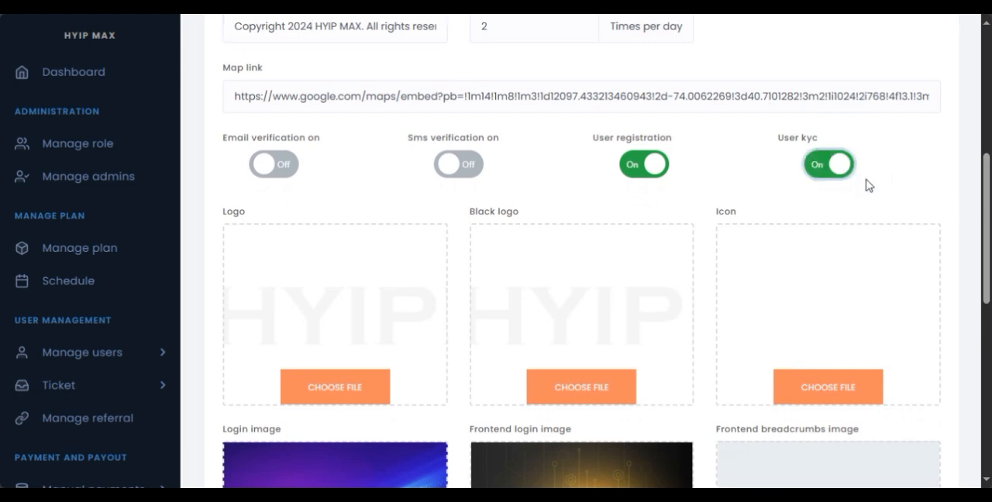
click(830, 169)
drag(984, 235, 985, 303)
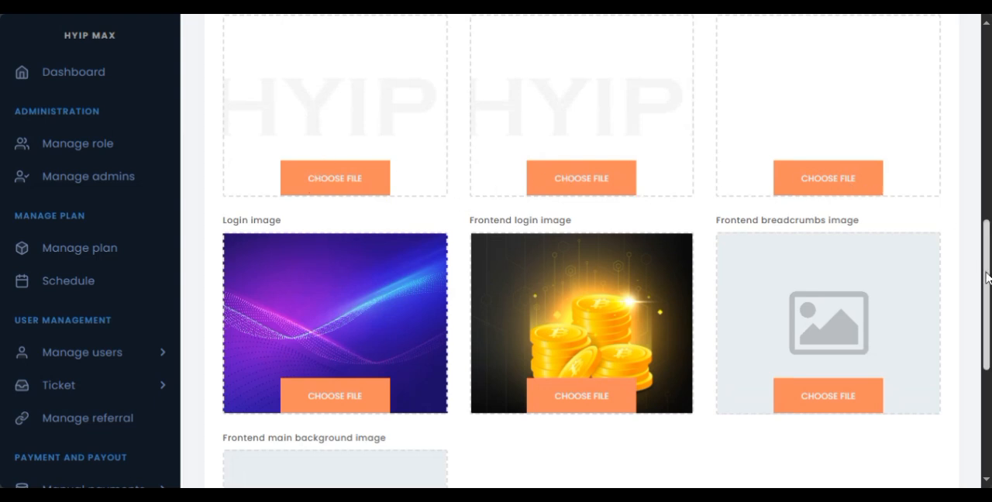
scroll(986, 277, up, 1)
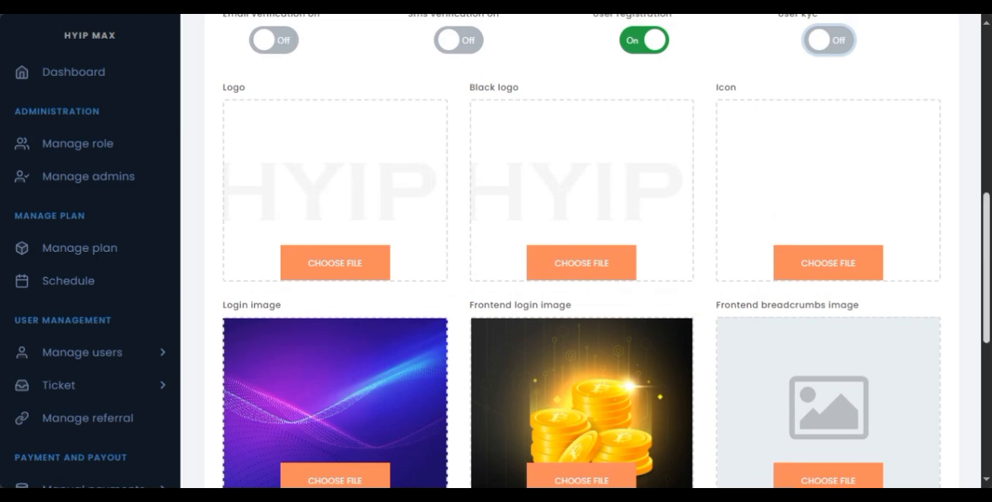
drag(986, 264, 968, 401)
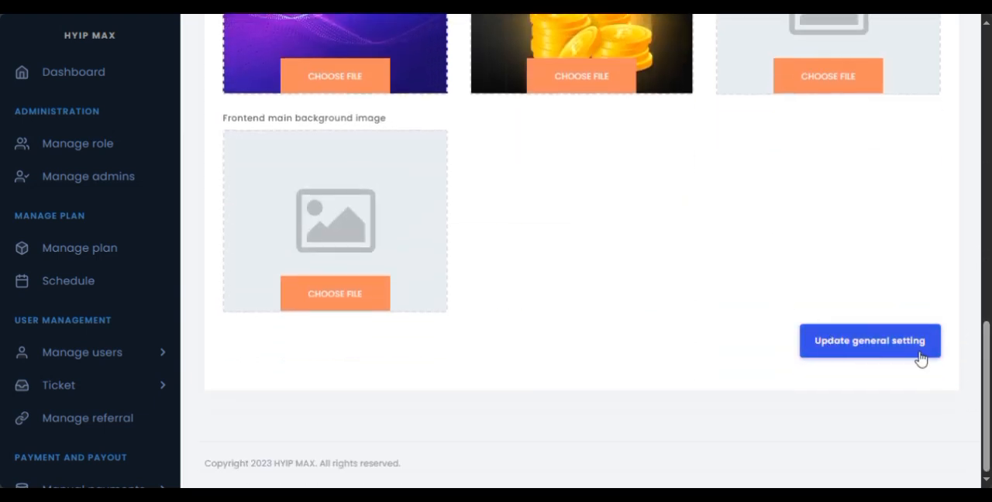
drag(985, 395, 947, 104)
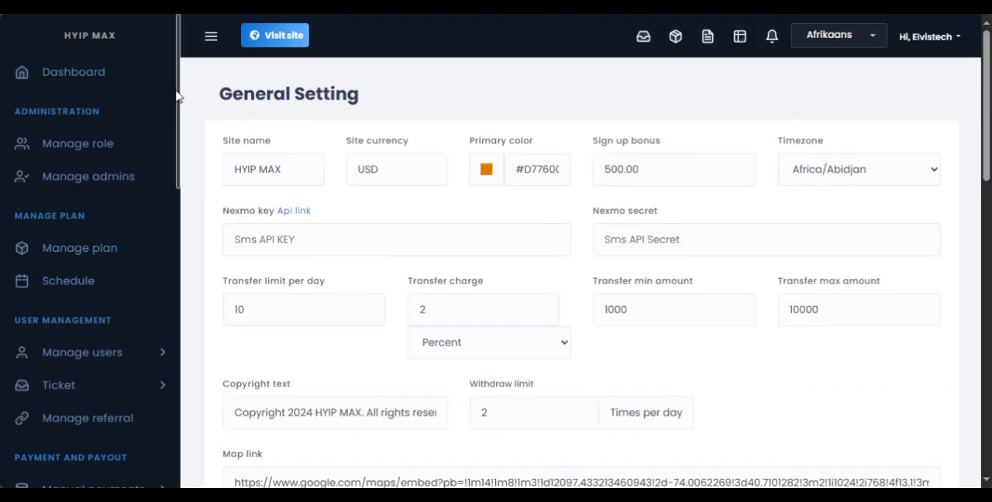
Look over the email manager and payment gateway entries, and open the Flutterwave gateway settings.
drag(178, 97, 178, 167)
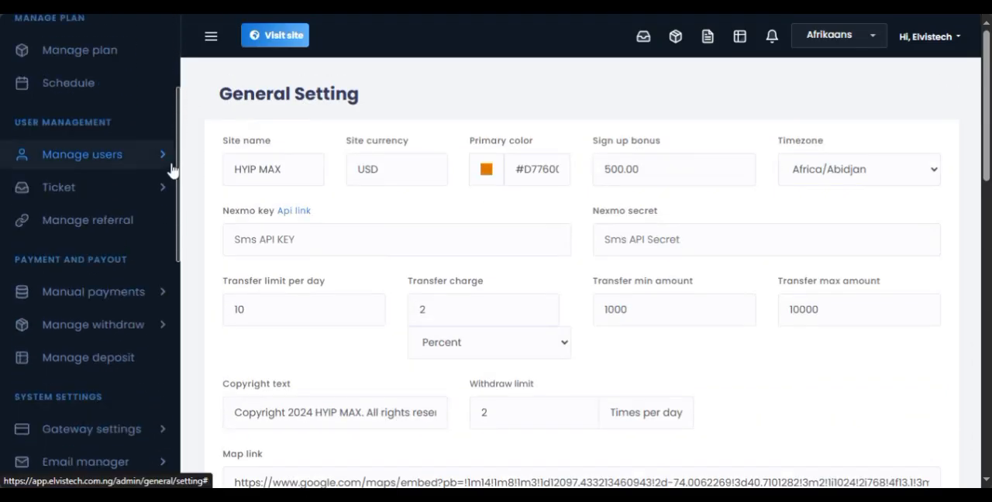
scroll(167, 178, down, 10)
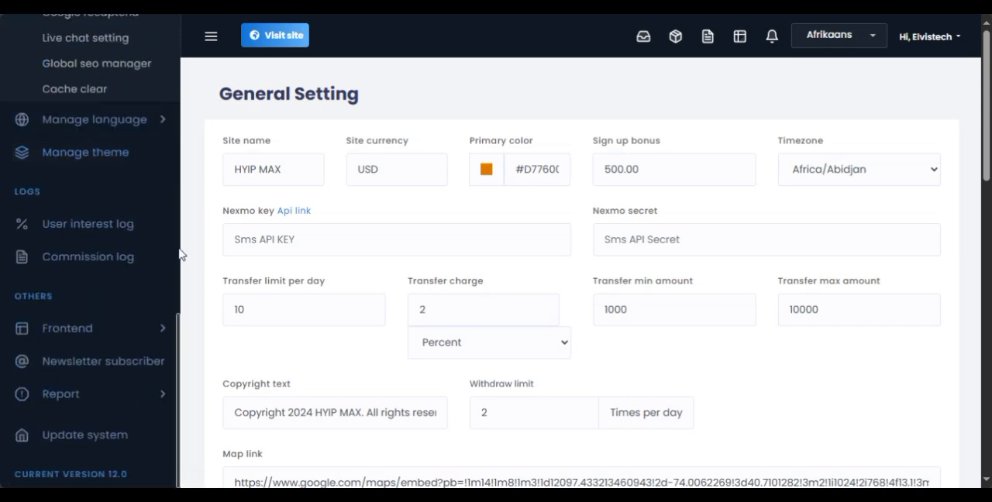
drag(178, 330, 178, 189)
click(141, 231)
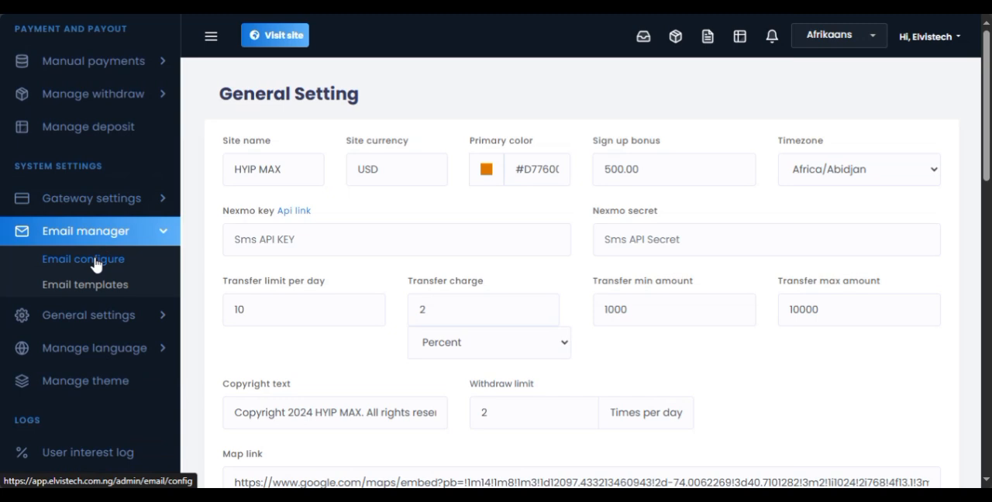
click(128, 201)
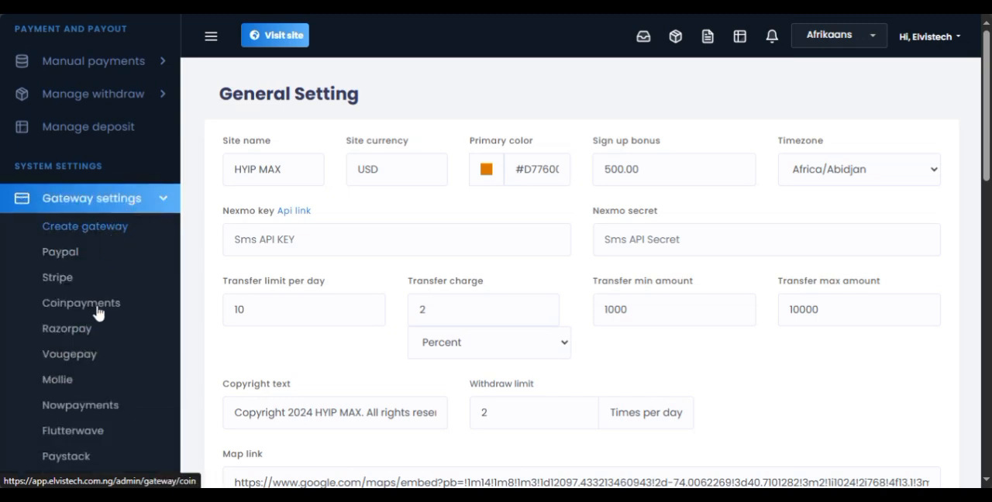
click(81, 434)
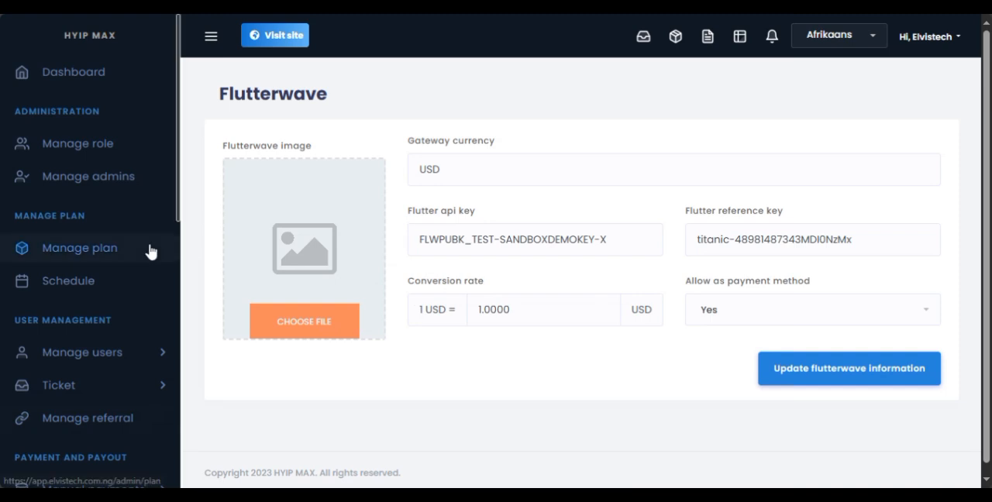
Open the Platinum Max investment plan for editing from the list of all plans.
click(107, 250)
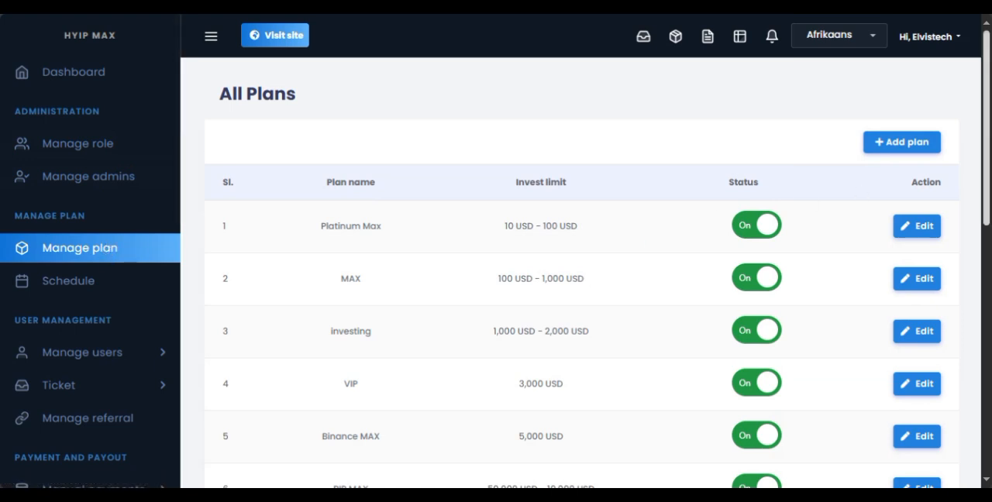
scroll(988, 160, down, 1)
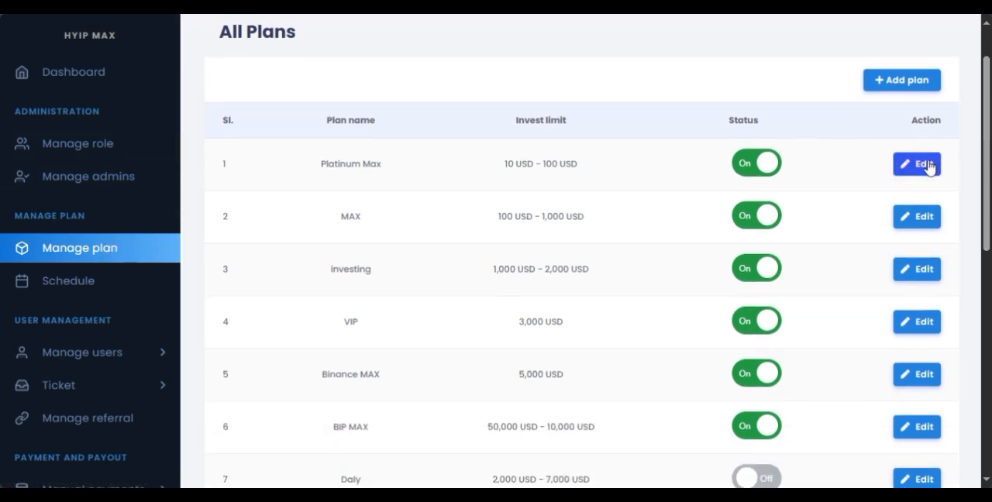
click(928, 164)
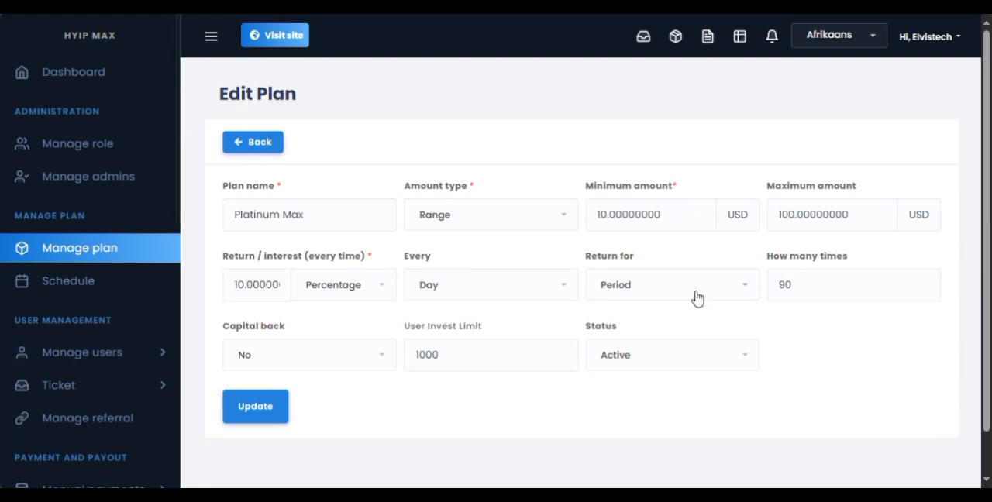
scroll(981, 225, down, 1)
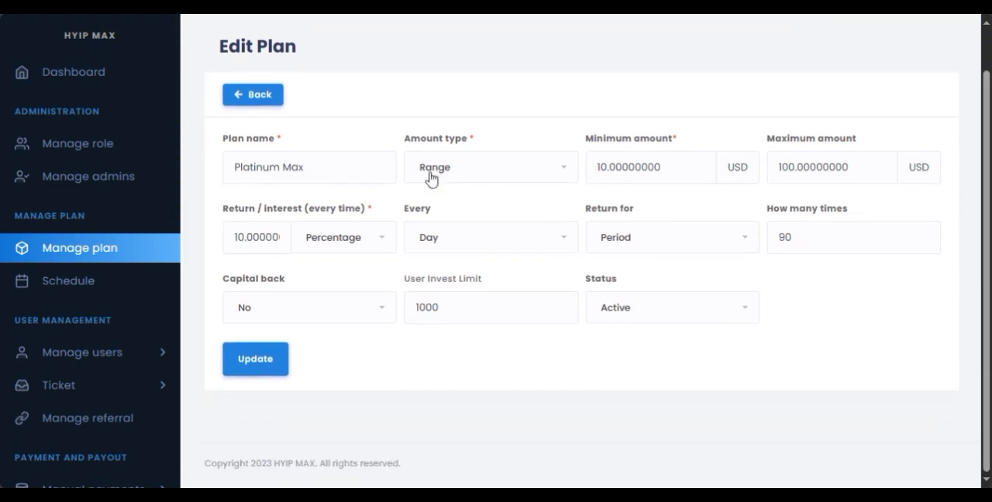
Check the plan's available options for amount type, interest type, payout interval and return period without changing them.
click(466, 184)
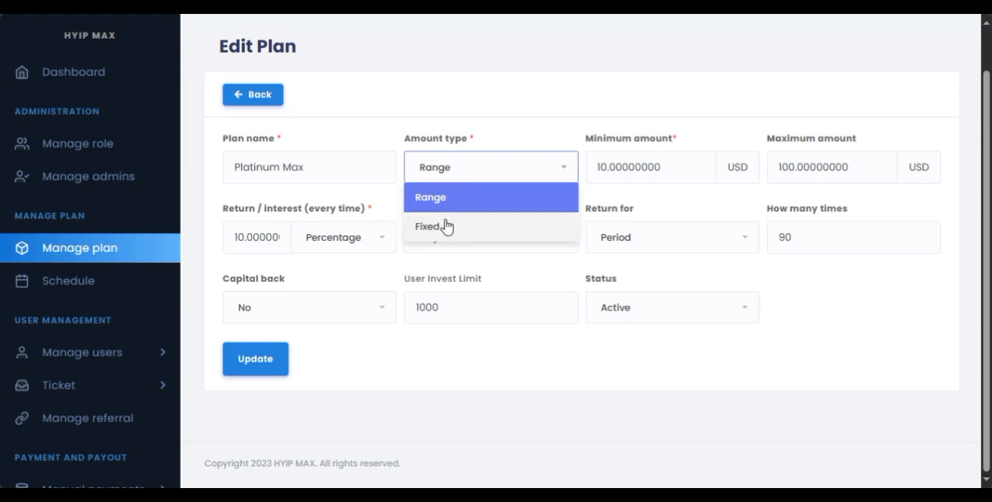
click(680, 167)
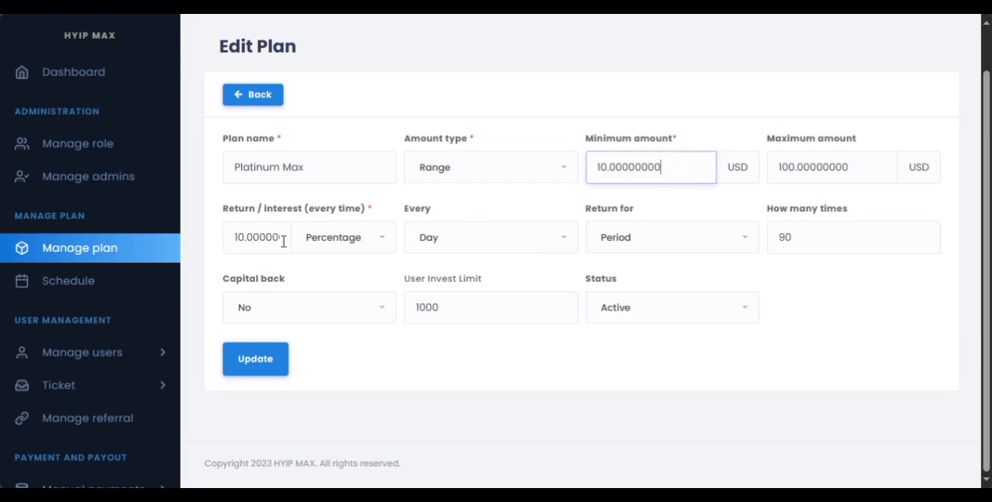
click(343, 246)
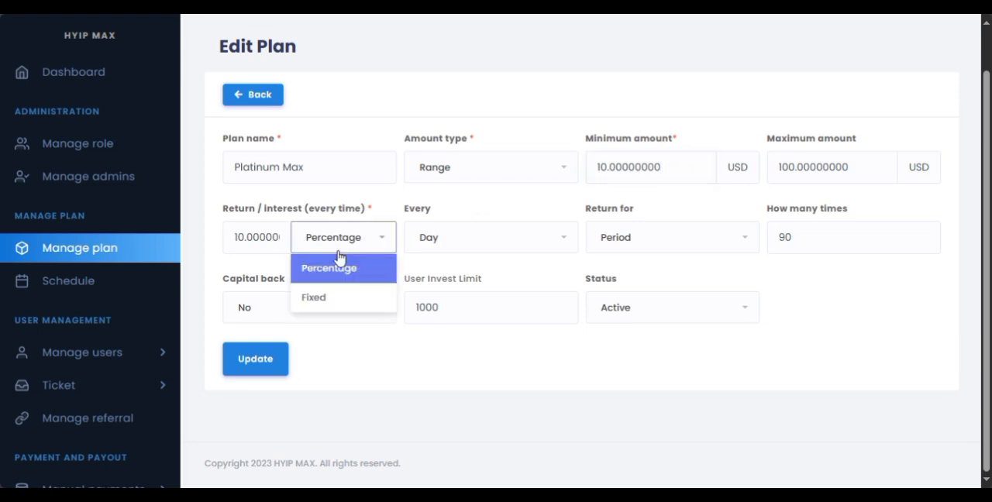
click(433, 265)
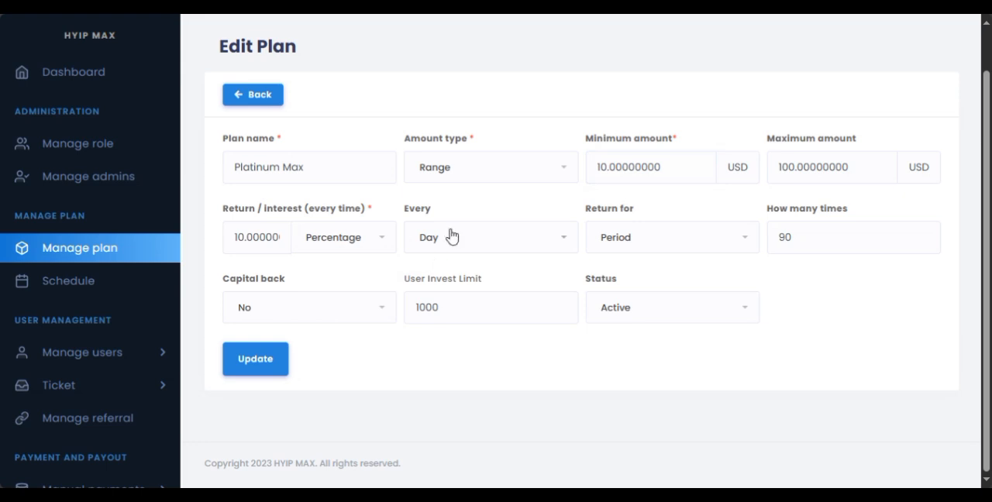
click(450, 245)
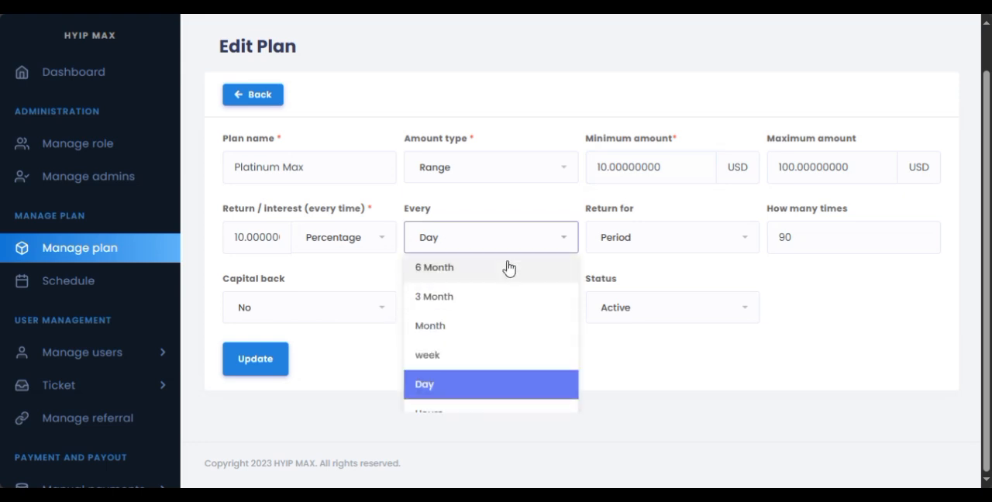
click(588, 267)
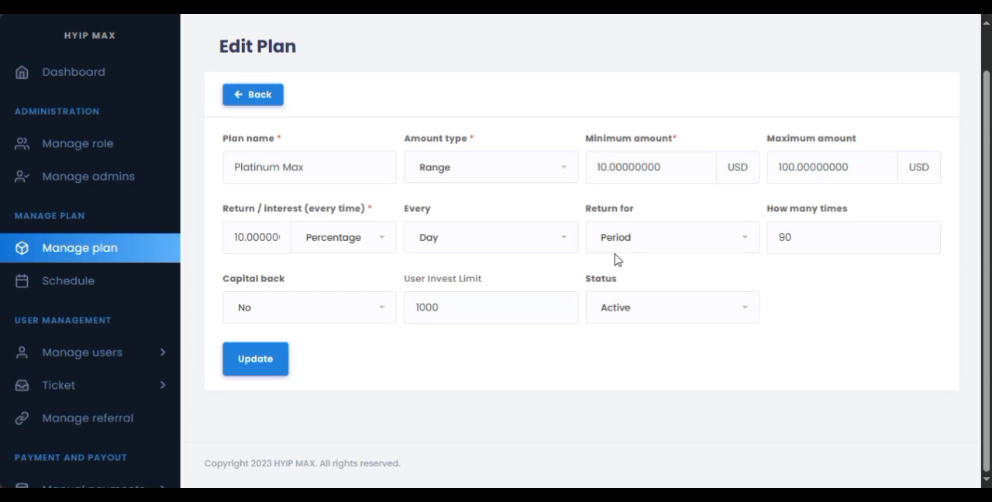
click(641, 250)
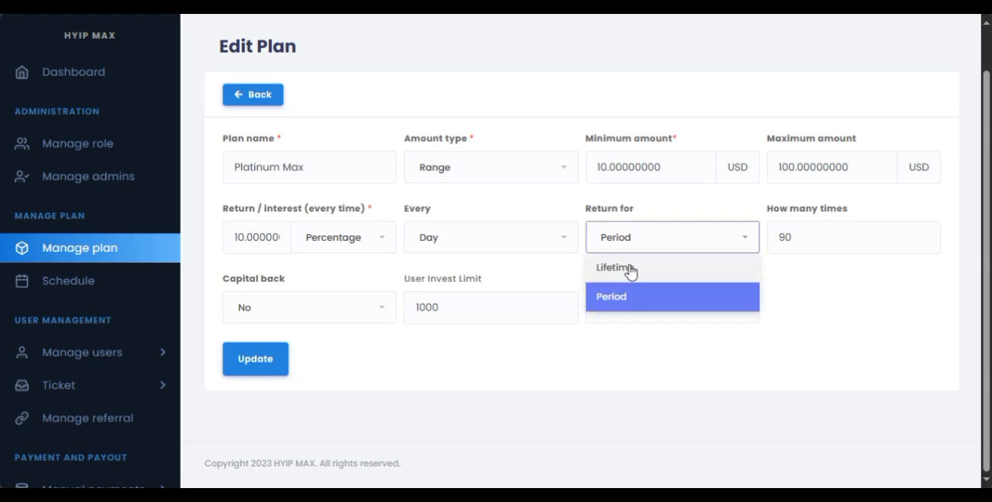
click(564, 276)
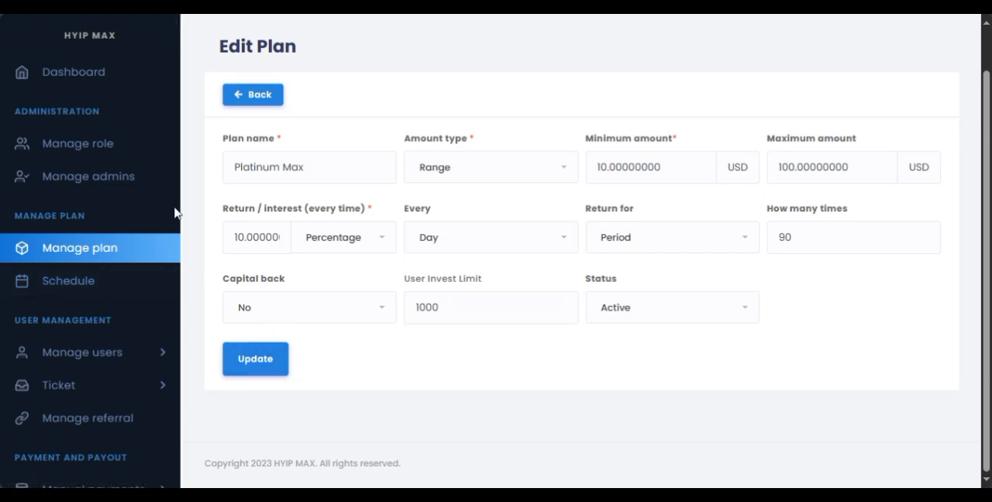
Return to the admin dashboard and open the public site from it.
drag(178, 214, 166, 367)
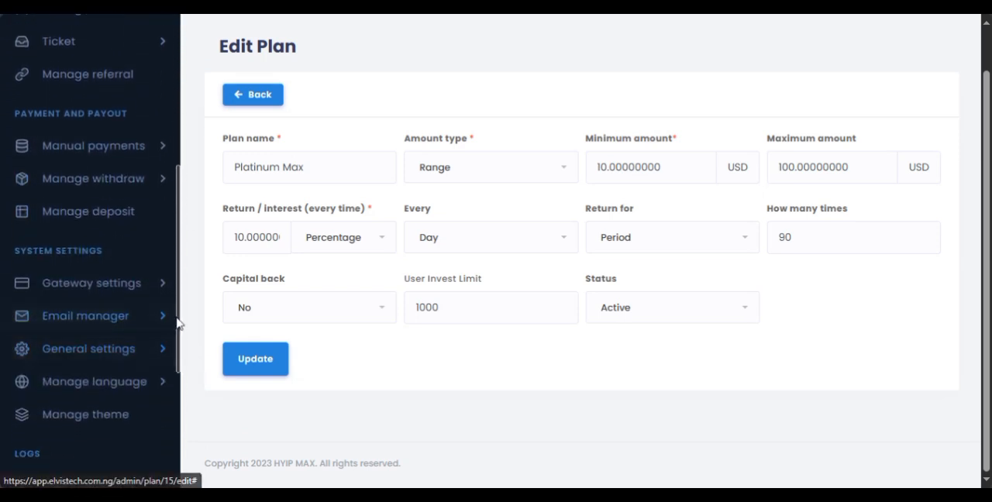
drag(176, 319, 162, 146)
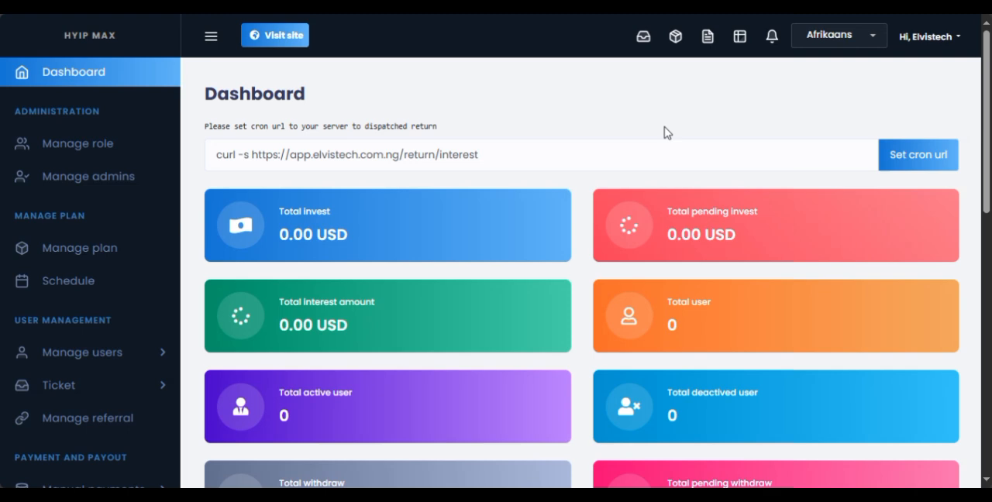
drag(989, 151, 975, 84)
click(286, 42)
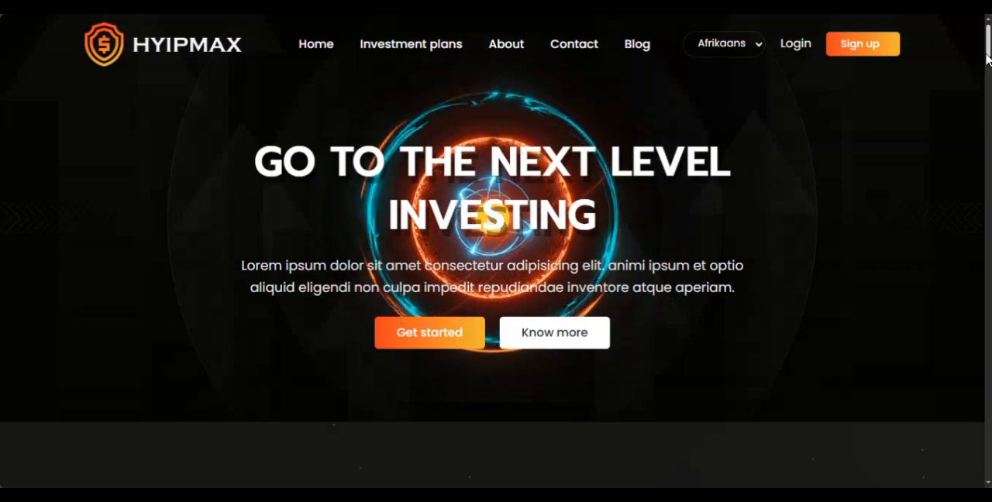
Look over the home page's banner and the community section below it.
scroll(988, 58, down, 3)
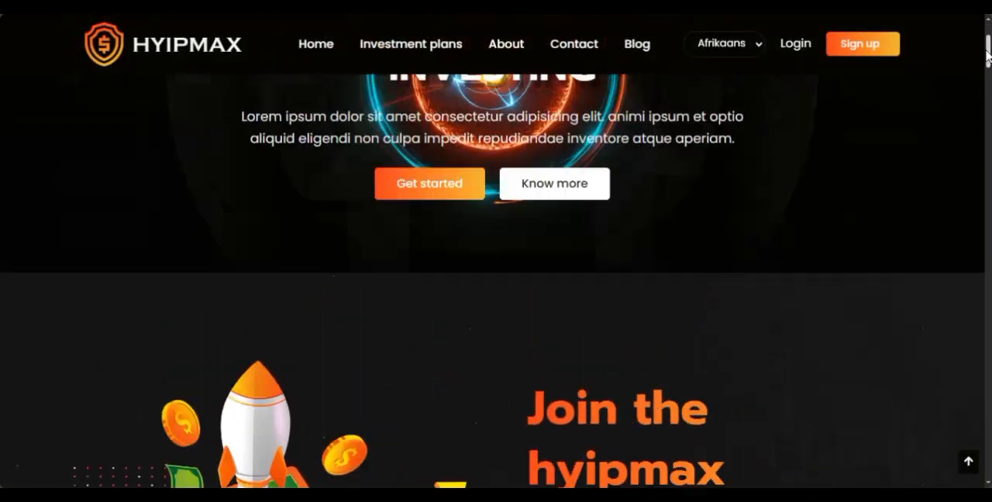
scroll(987, 53, up, 3)
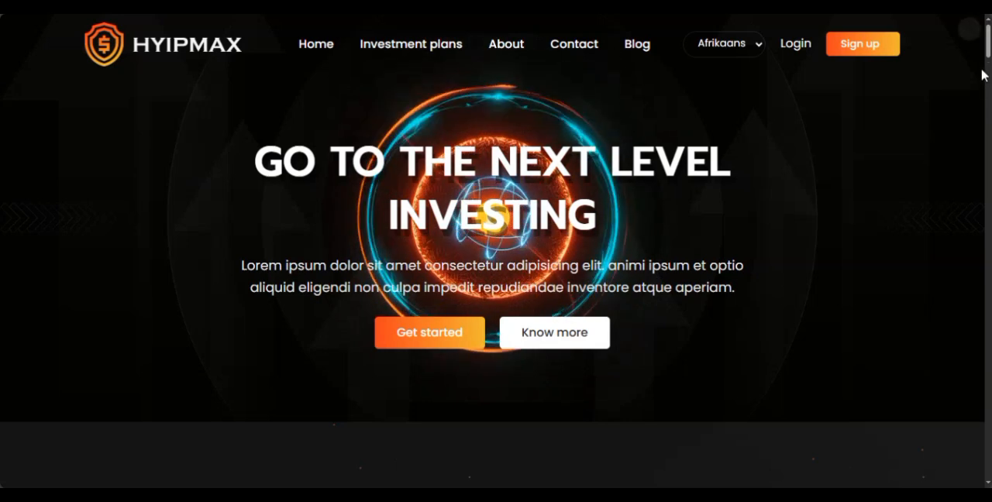
scroll(987, 52, down, 1)
mouse_move(987, 51)
mouse_down()
mouse_move(987, 108)
mouse_move(984, 66)
mouse_up()
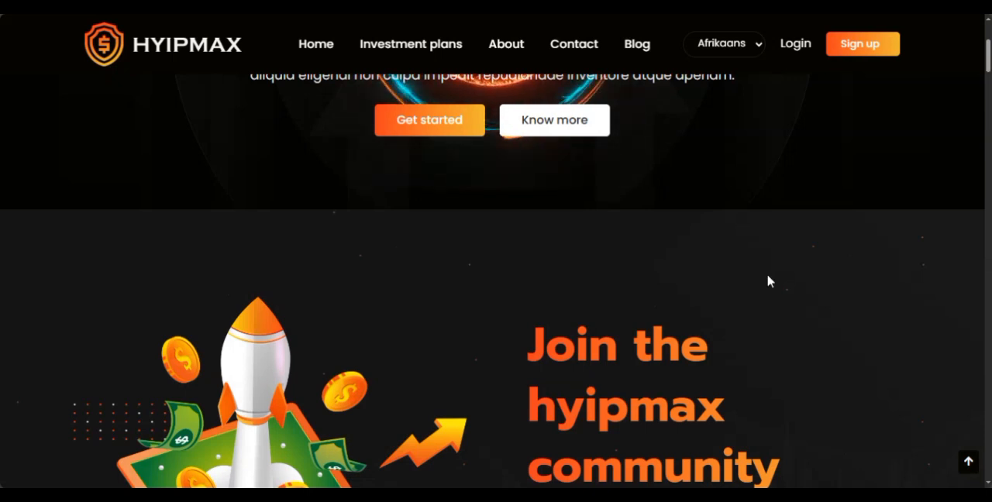
drag(987, 70, 988, 87)
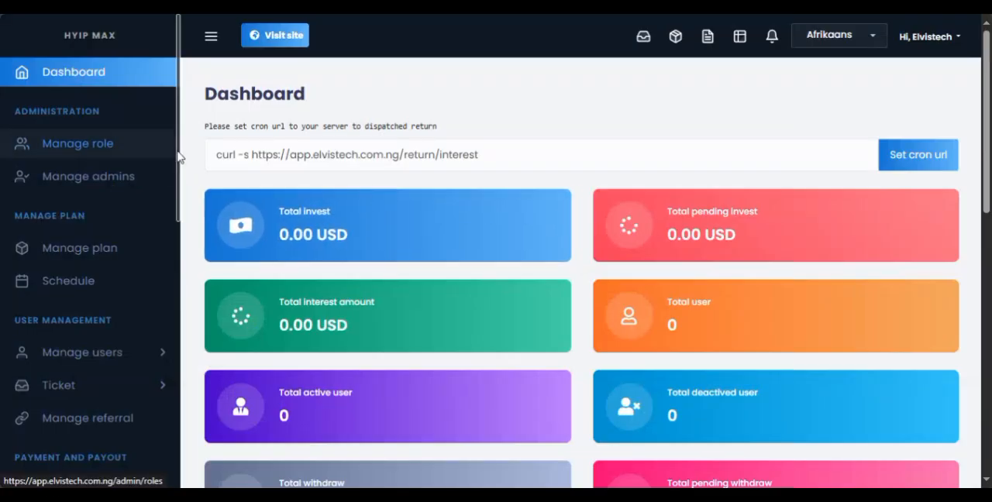
Expand the Frontend entries in the admin panel and compare the listed sections with the site's home page.
drag(179, 155, 172, 416)
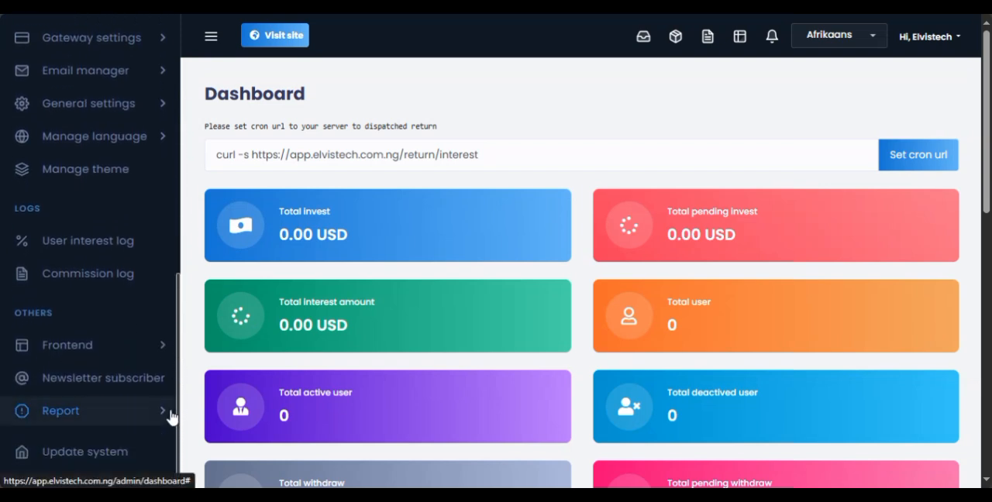
click(136, 334)
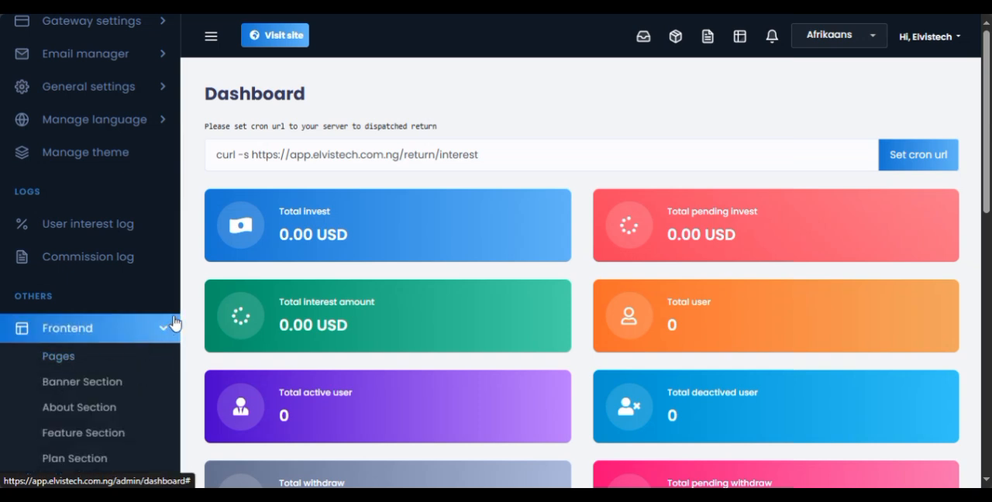
scroll(178, 341, down, 3)
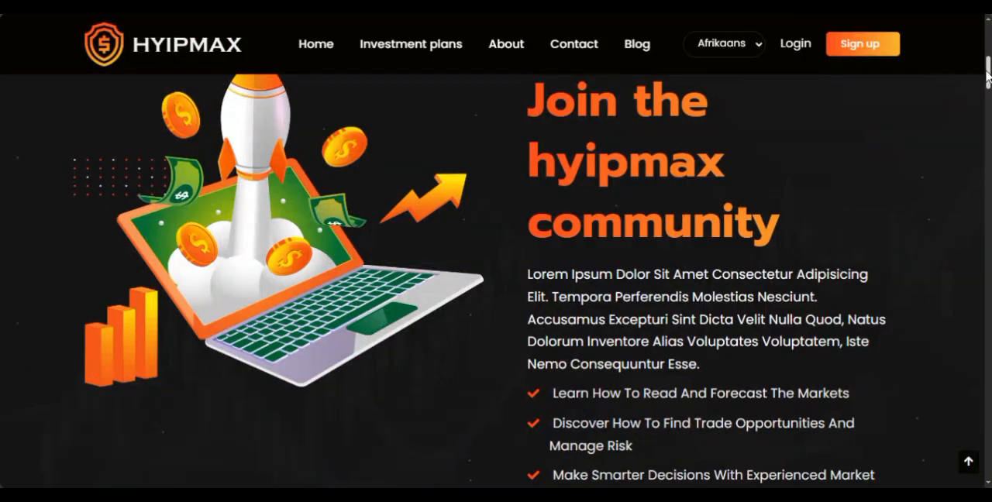
drag(986, 73, 971, 34)
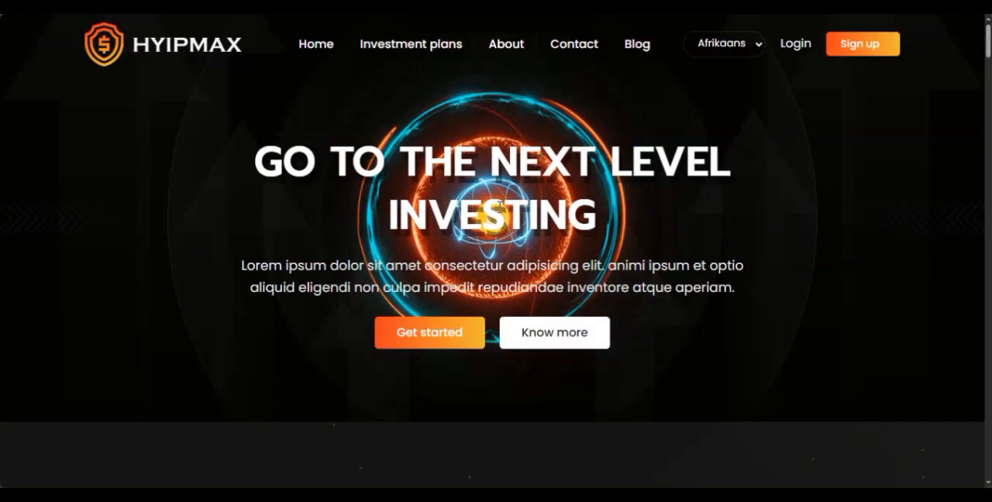
mouse_move(989, 43)
mouse_down()
mouse_move(987, 186)
mouse_move(987, 31)
mouse_up()
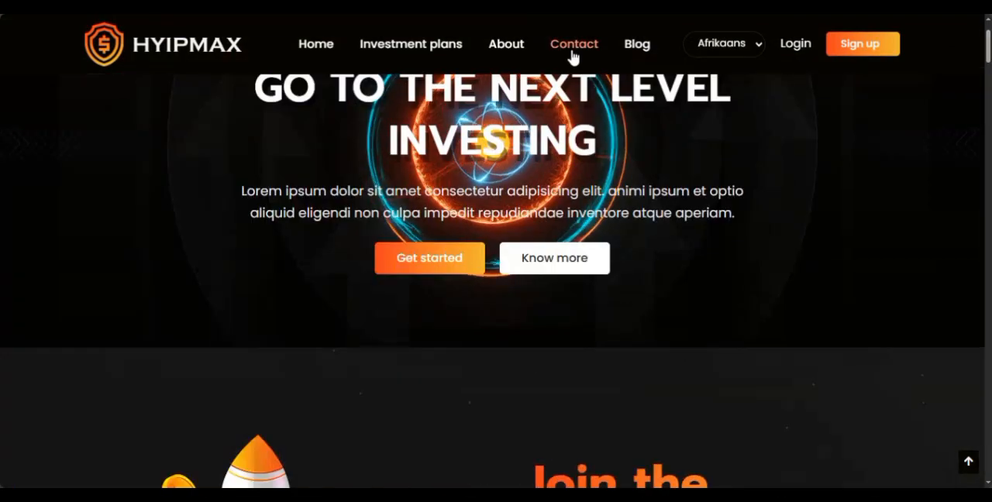